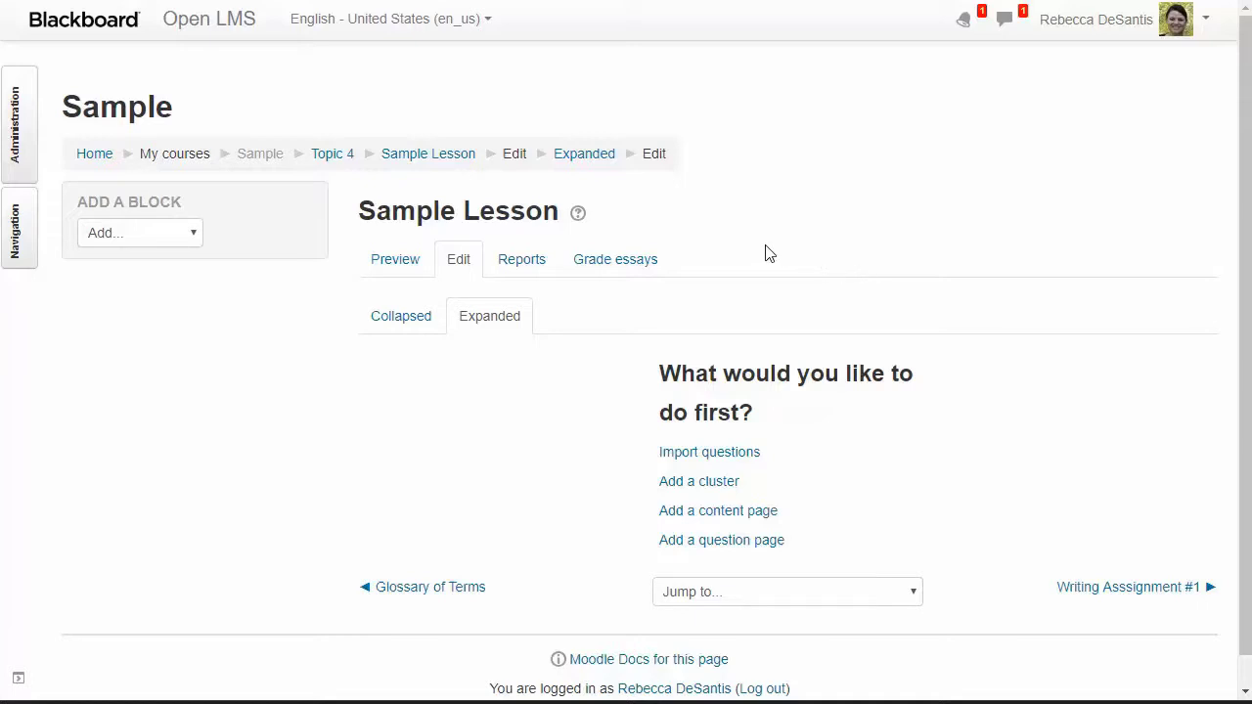
- Add a content page titled 'Lesson Overview' containing the pasted welcome text
click(20, 124)
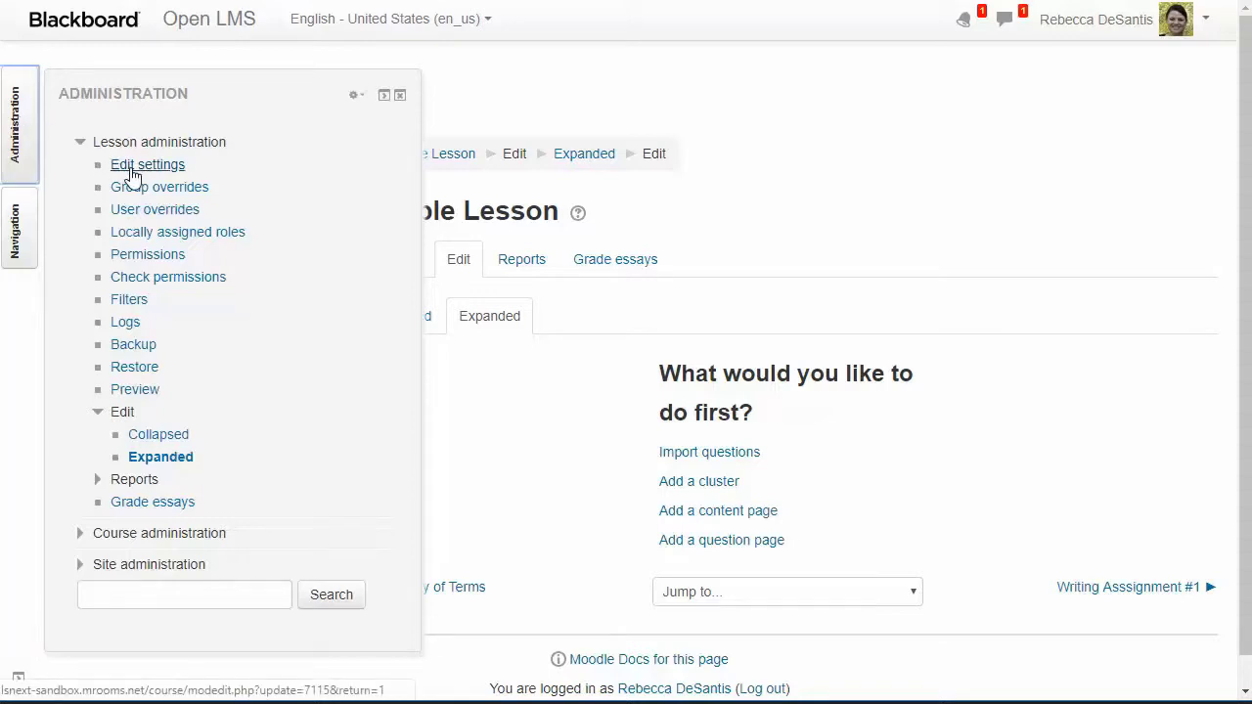
click(400, 96)
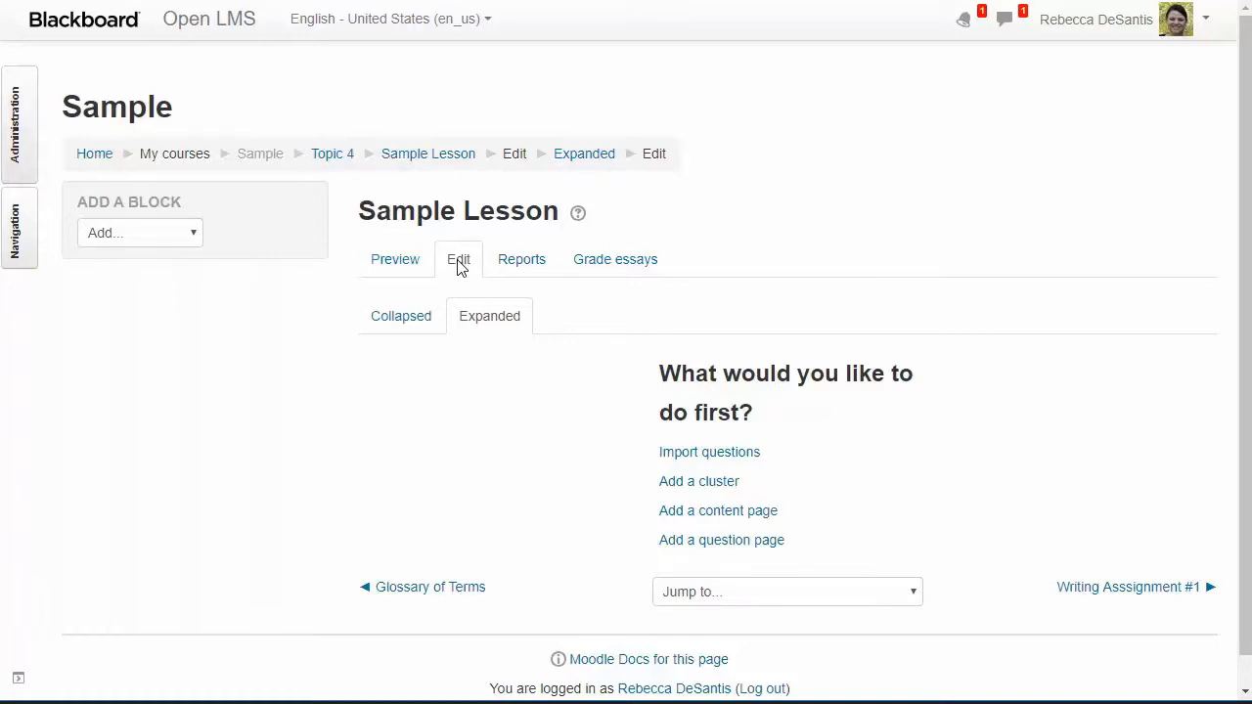
click(730, 516)
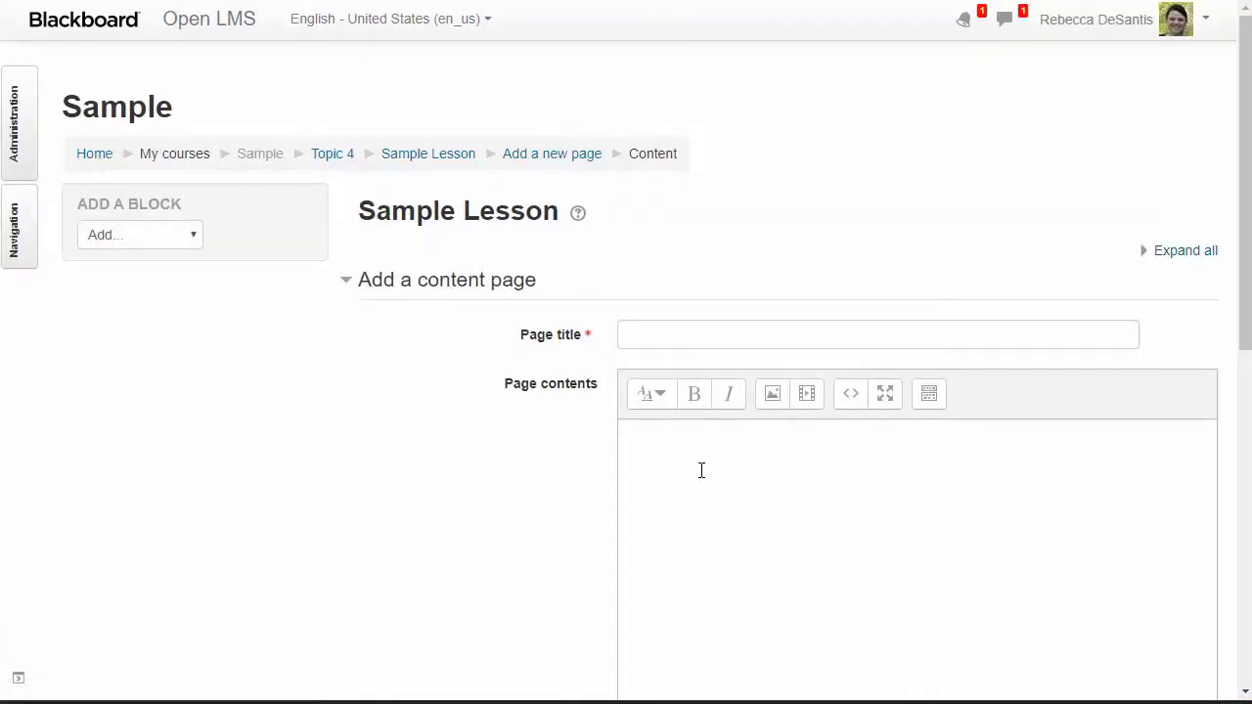
click(646, 335)
text(Lesson Overview)
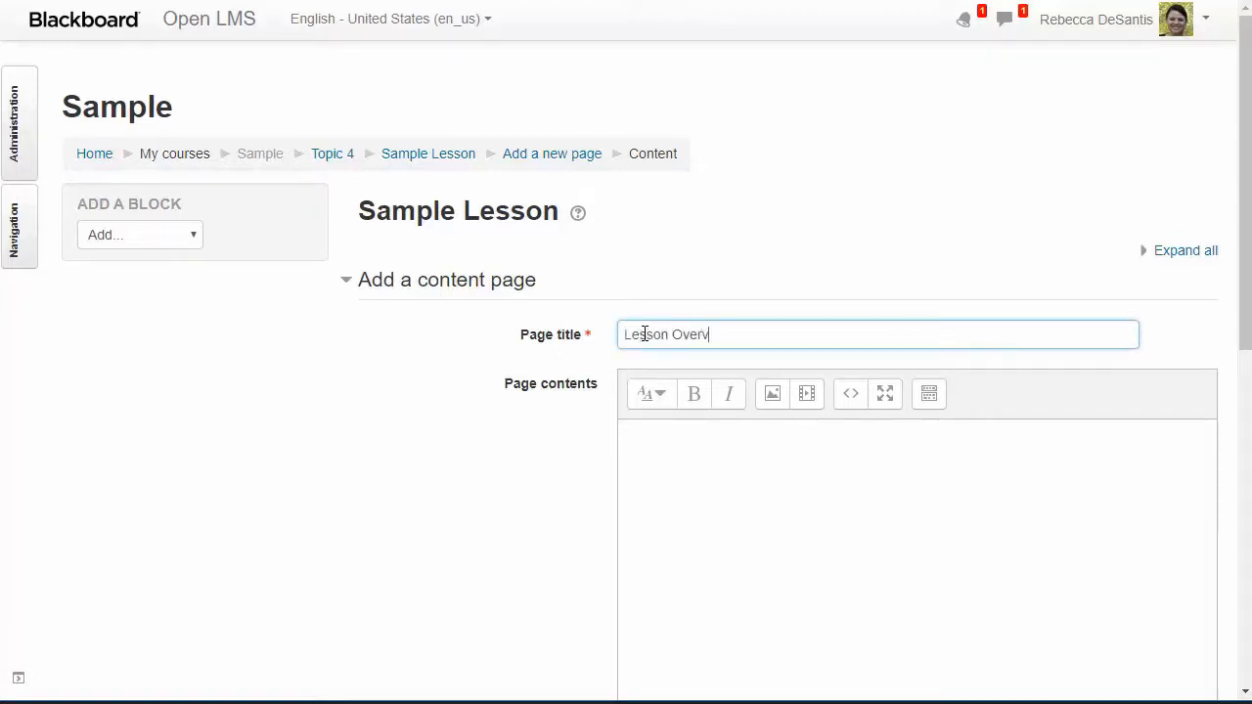
click(649, 437)
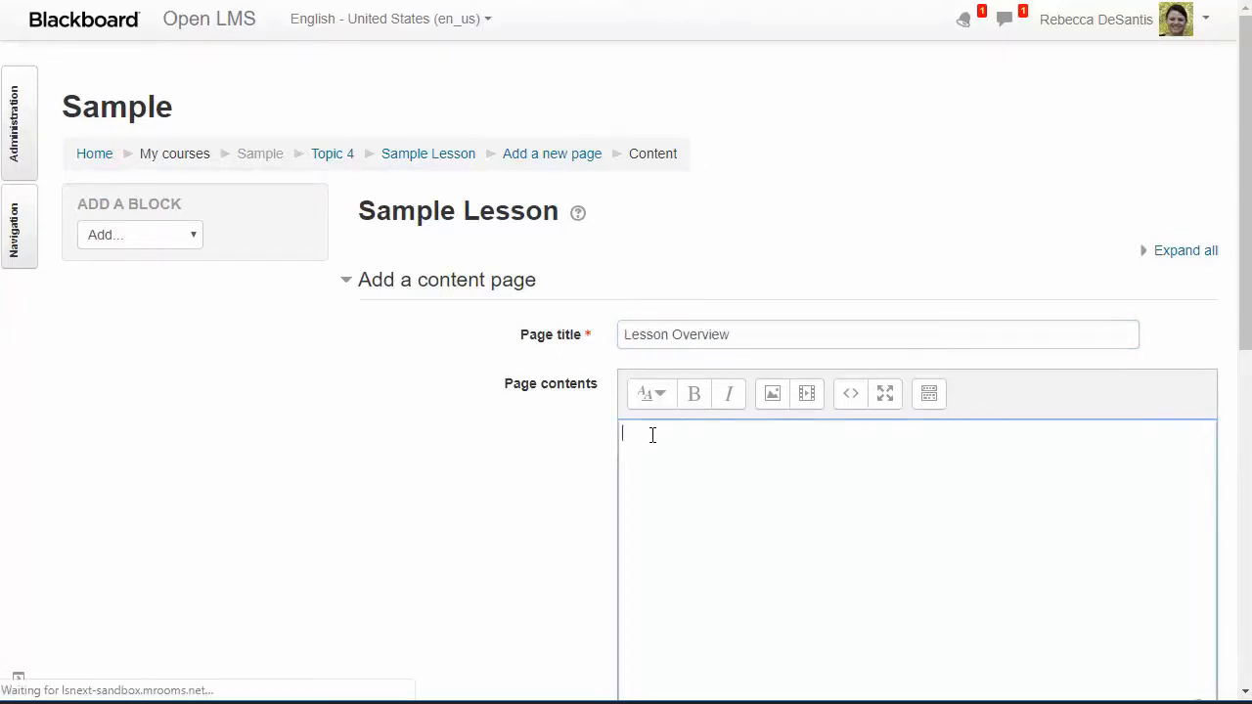
text(Welcome to Lesson X, In this lesson,… Click Continue to get started.)
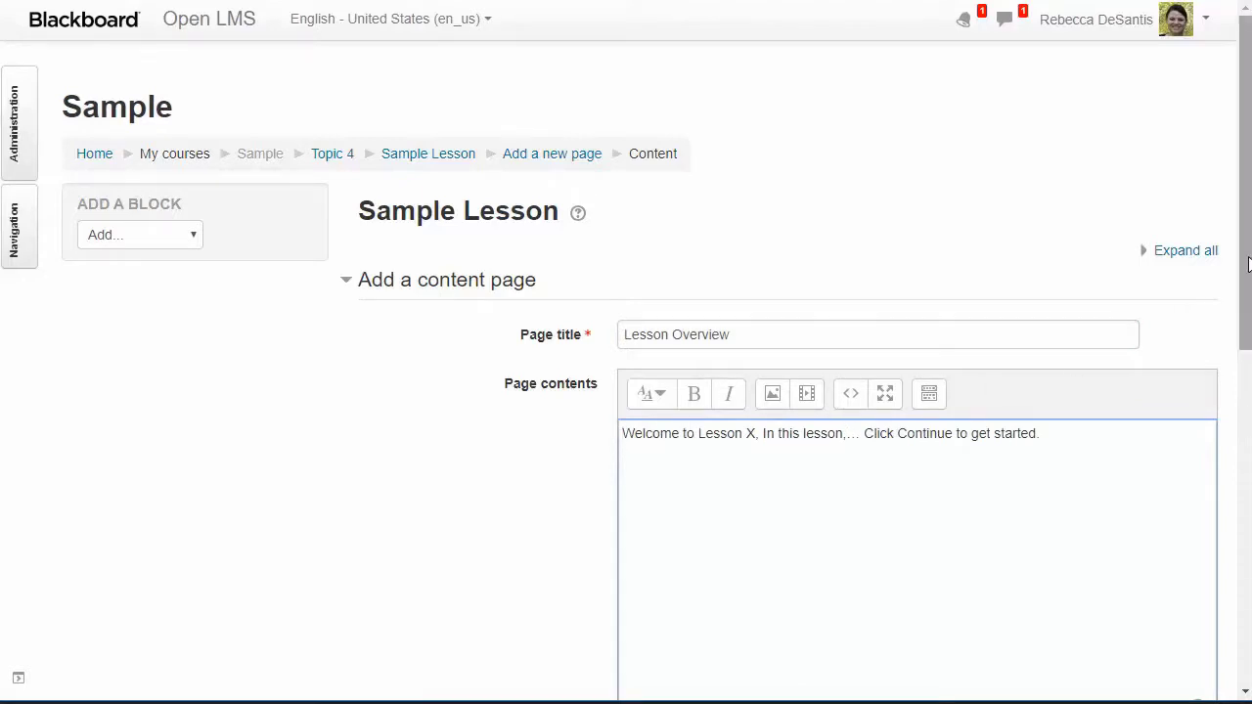
drag(1247, 270, 1247, 289)
scroll(1229, 366, down, 5)
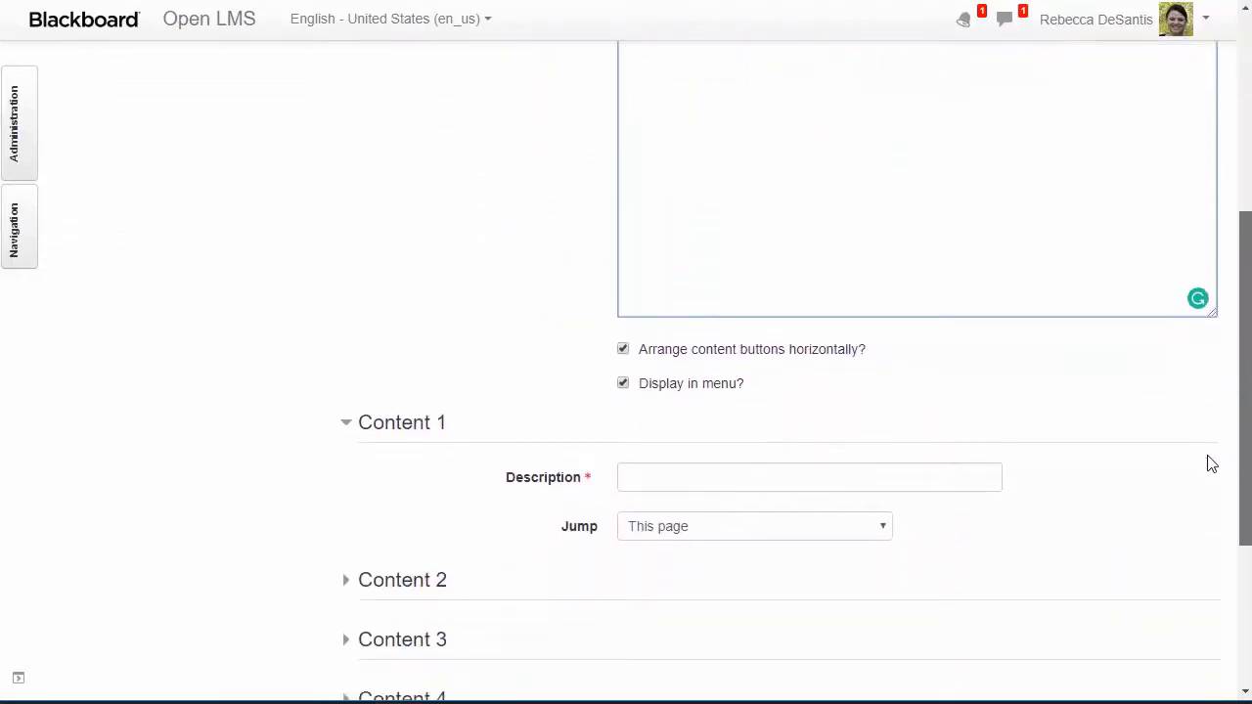
scroll(1212, 499, down, 1)
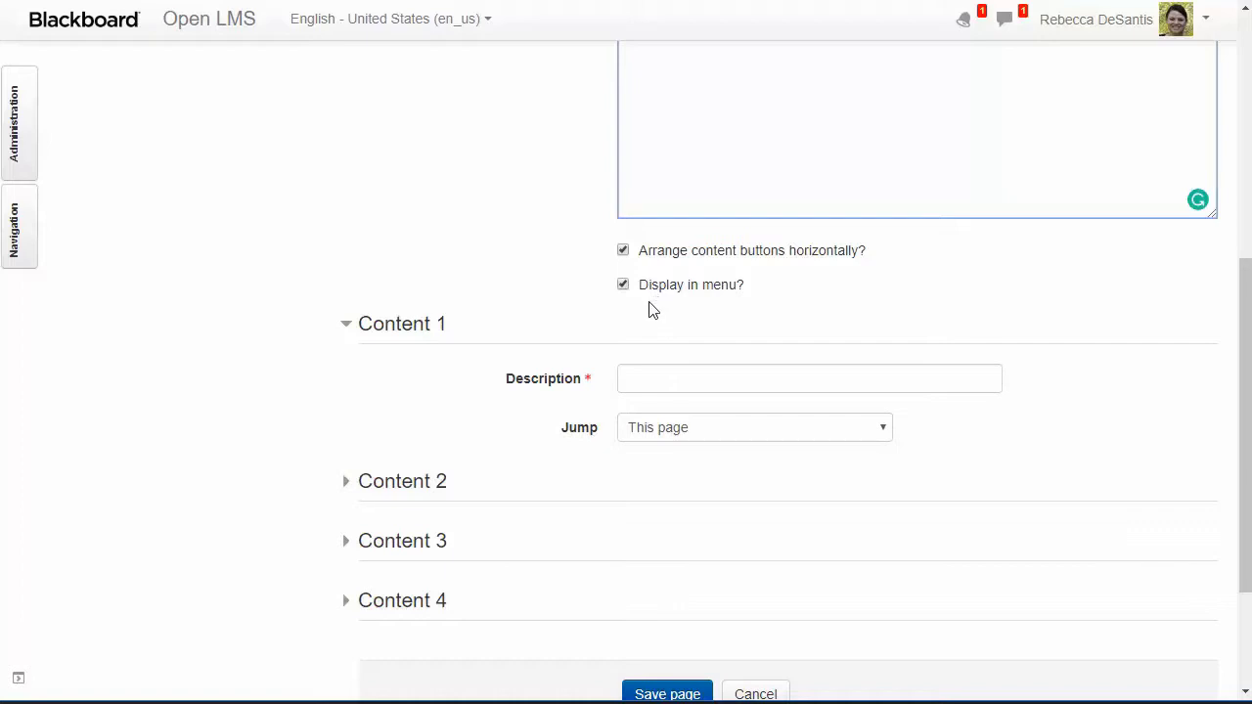
- Give the page a 'Continue' choice jumping to Next page and save it
click(639, 380)
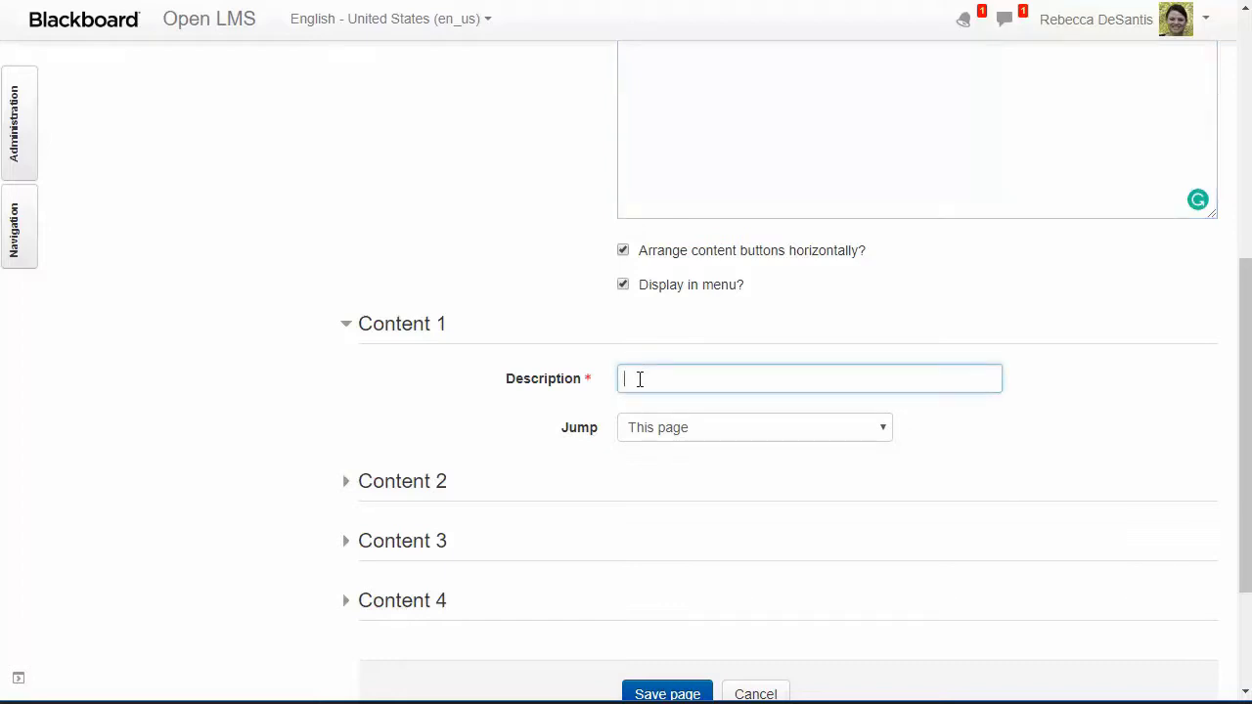
text(Continue)
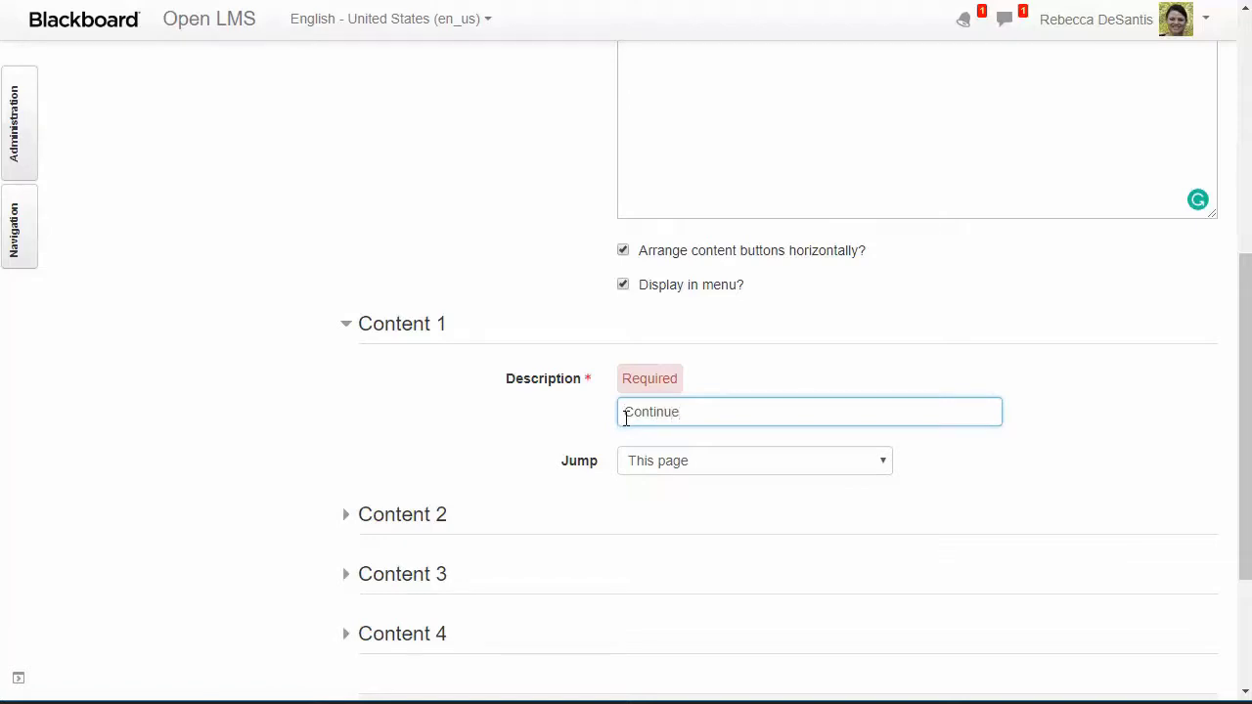
click(656, 460)
click(660, 466)
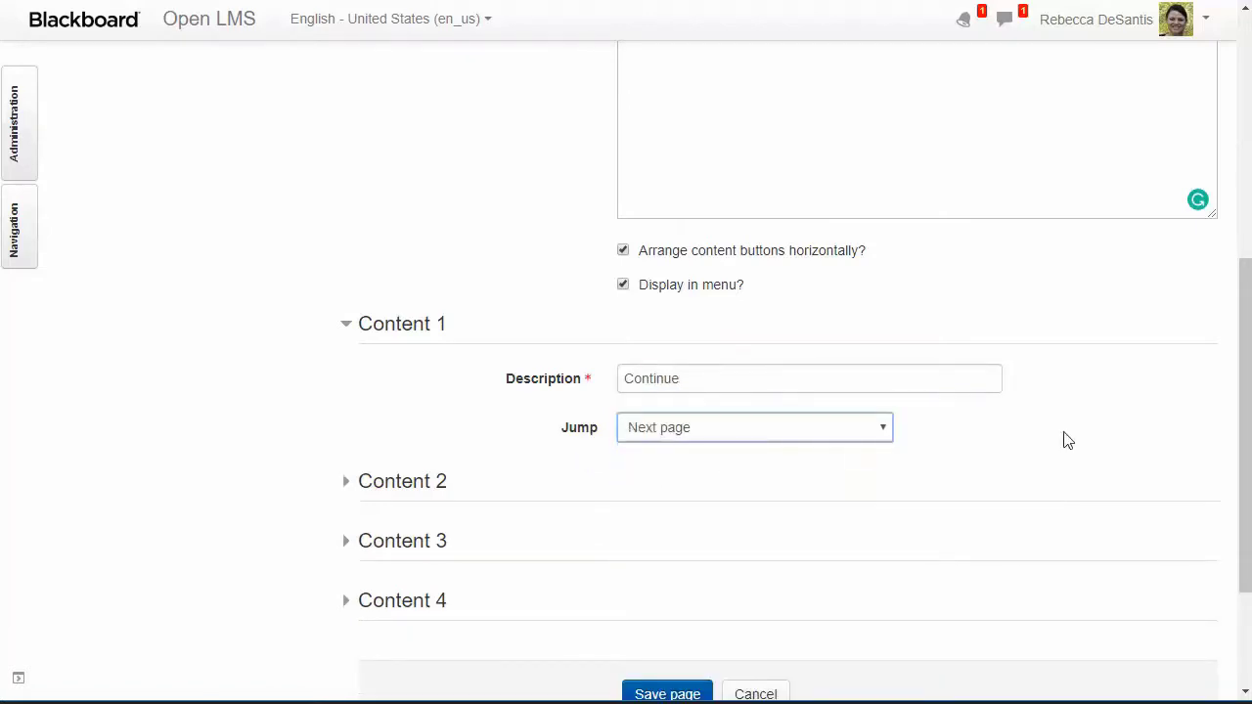
drag(1235, 401, 1158, 480)
click(681, 570)
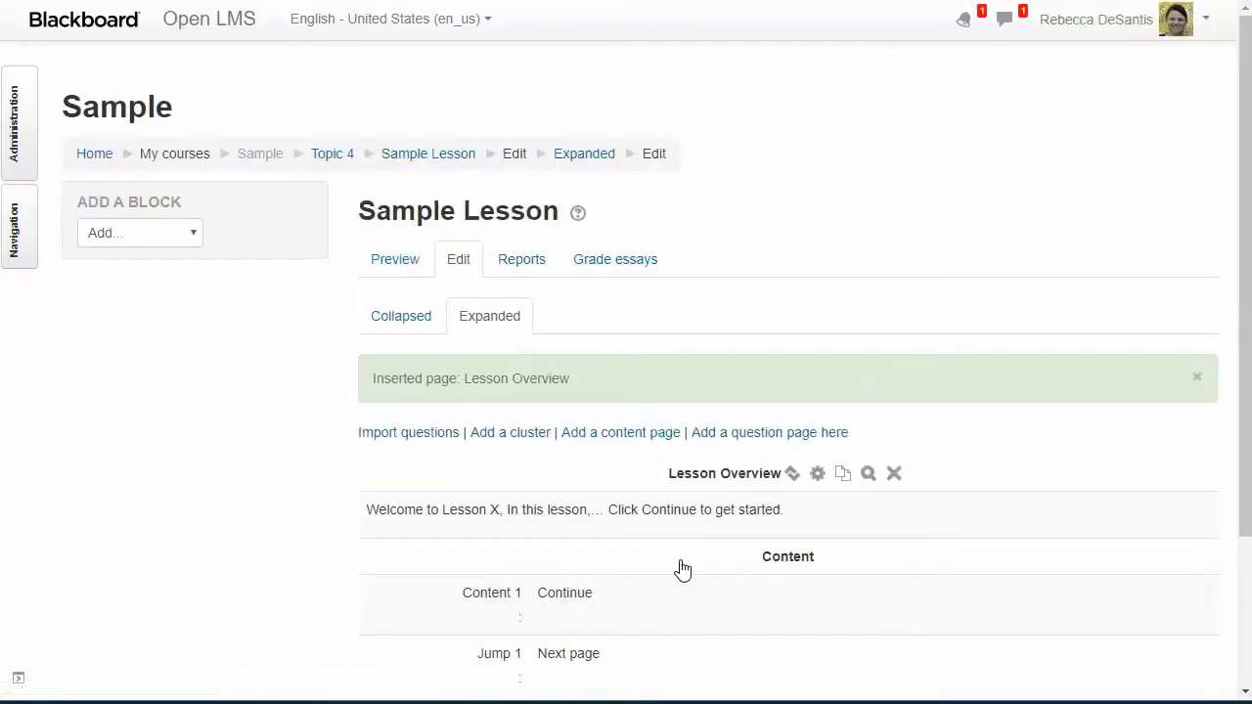
- Add a content page titled 'Additional Content' with the pasted explanation for incorrect answers
scroll(711, 518, down, 3)
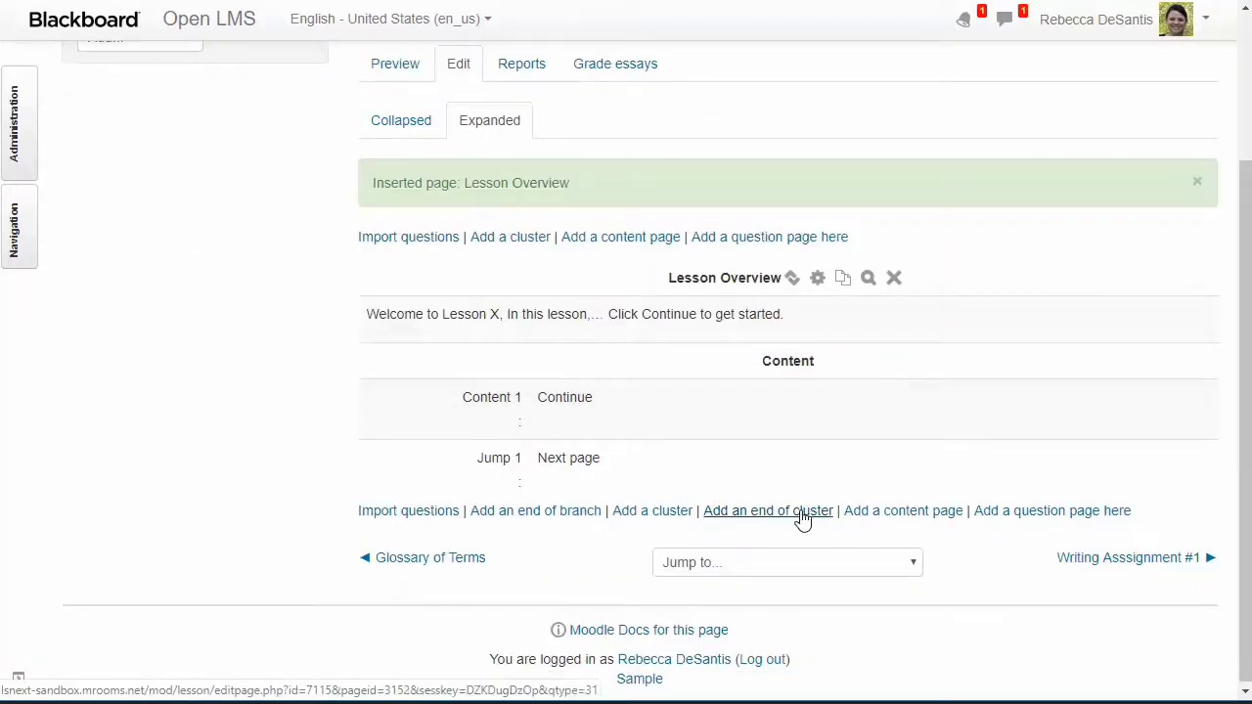
click(882, 517)
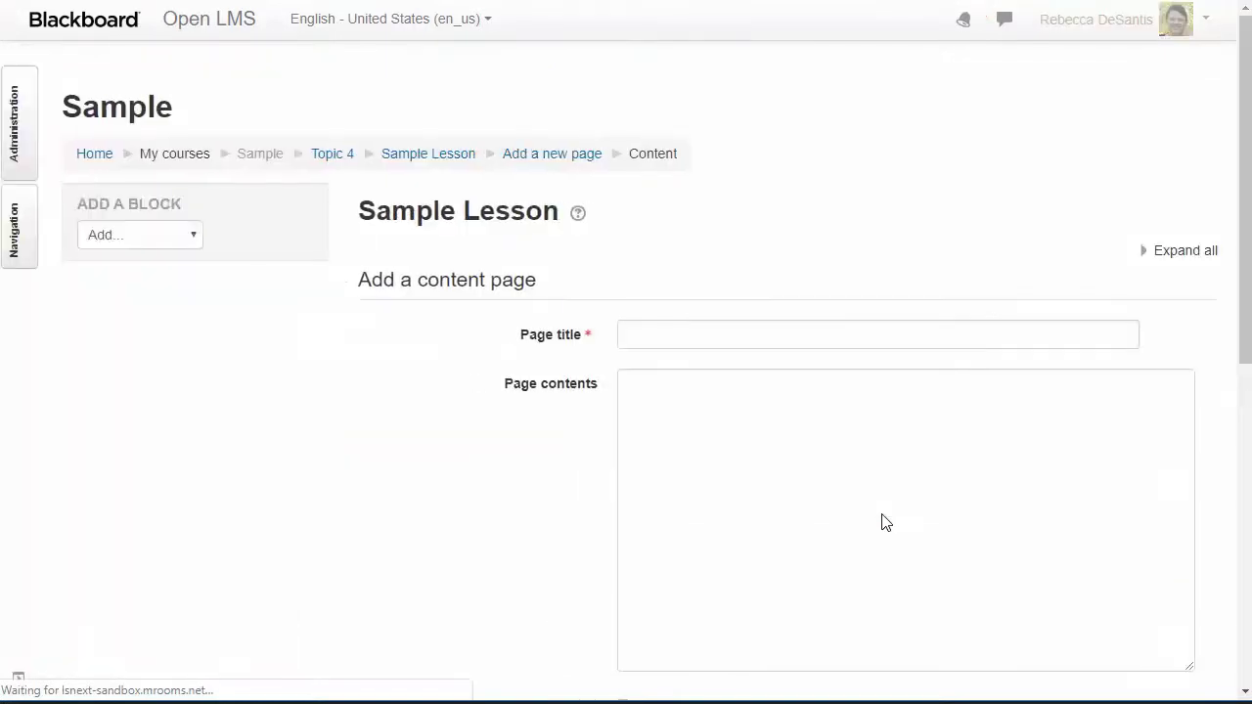
click(670, 334)
text(Additional Content)
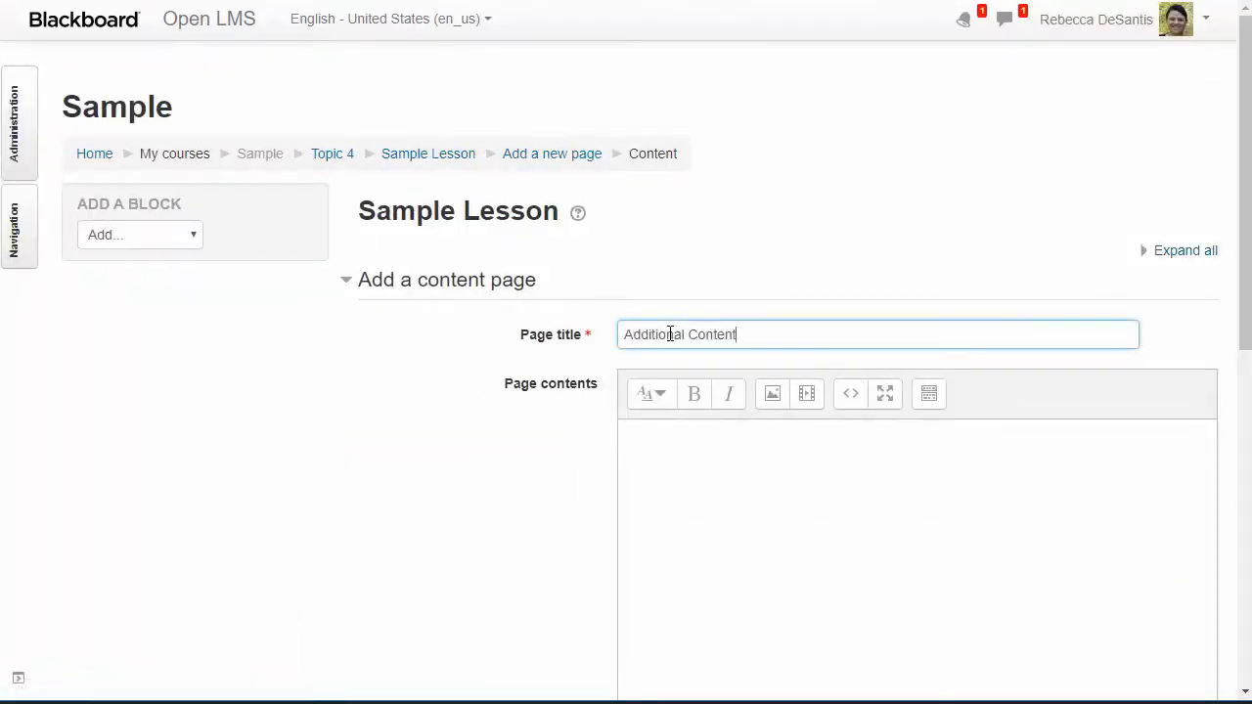
click(685, 456)
text(This is the additional content students will read when answering the question incorrectly.)
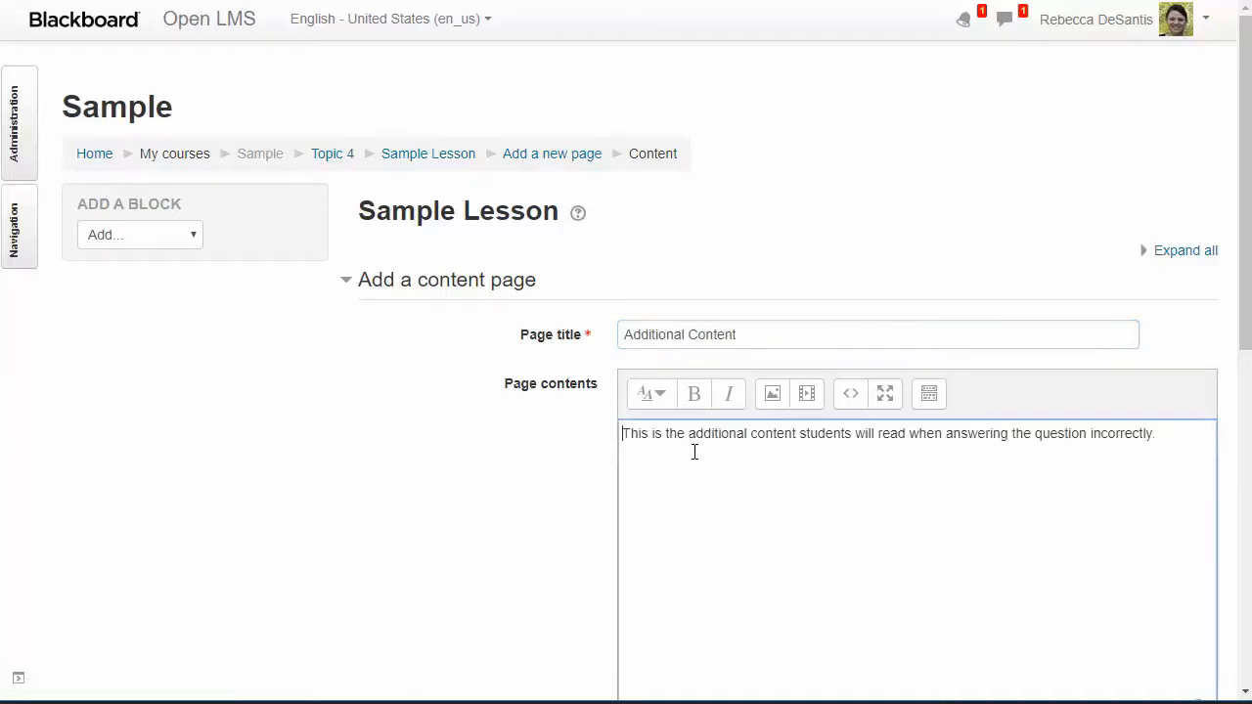
drag(1241, 304, 1240, 409)
scroll(1240, 409, down, 1)
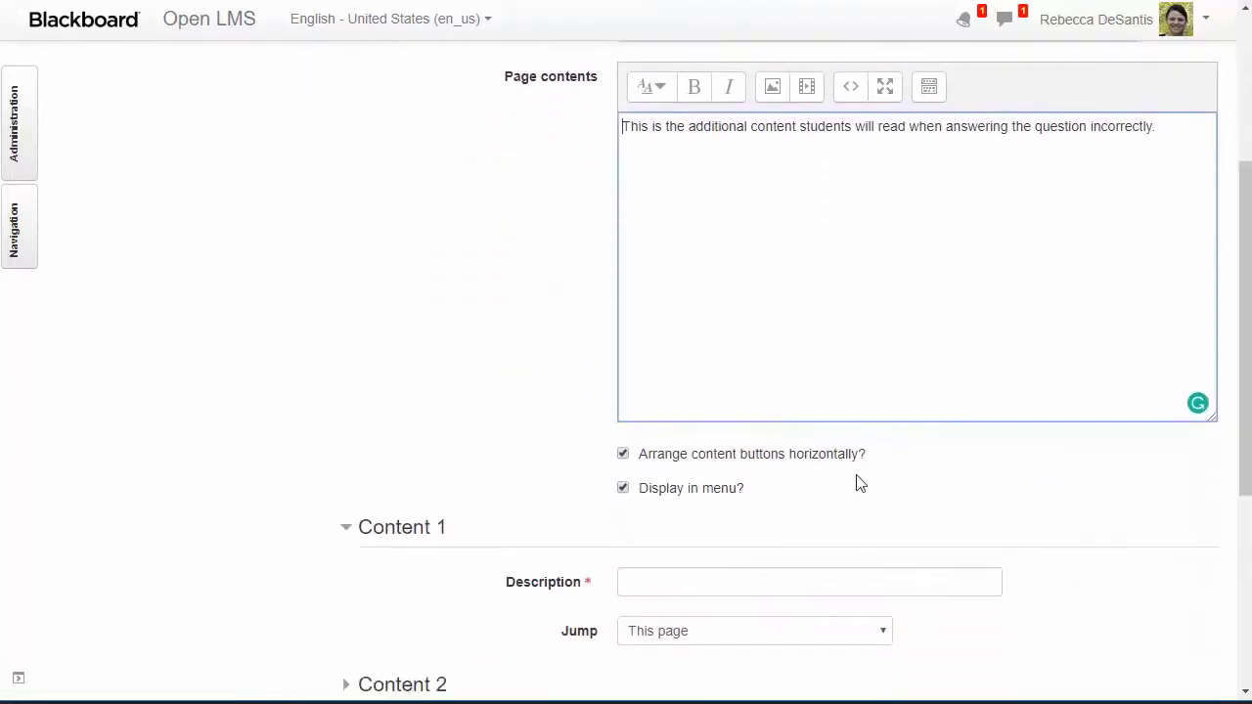
- Hide the page from the lesson menu, add a 'Continue' choice to Next page, and save
click(722, 489)
click(658, 579)
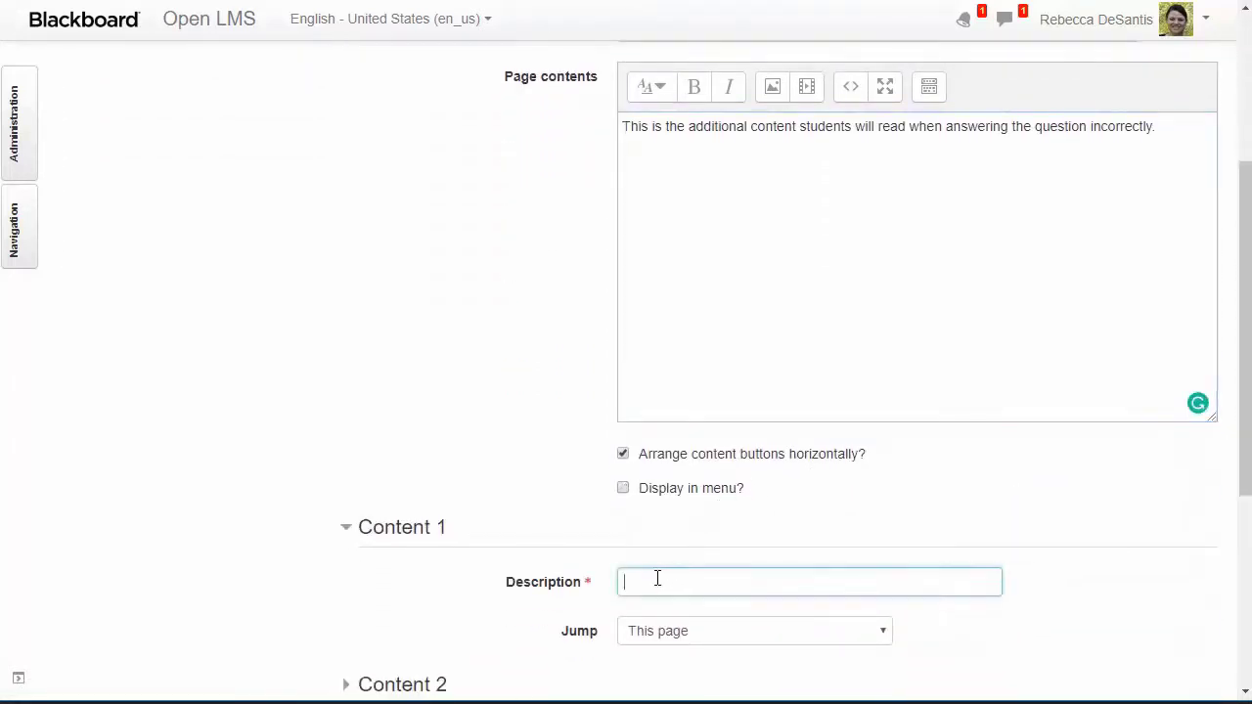
text(Continue)
click(668, 634)
click(671, 673)
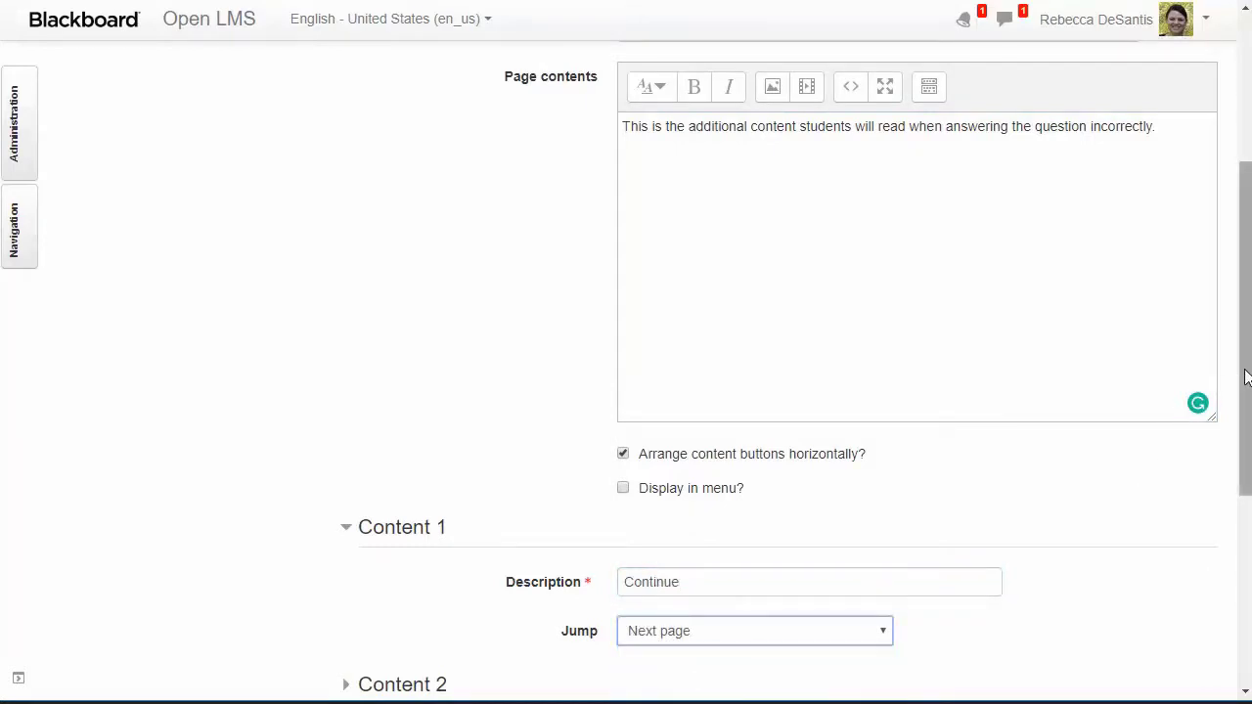
drag(1246, 375, 1213, 550)
click(664, 546)
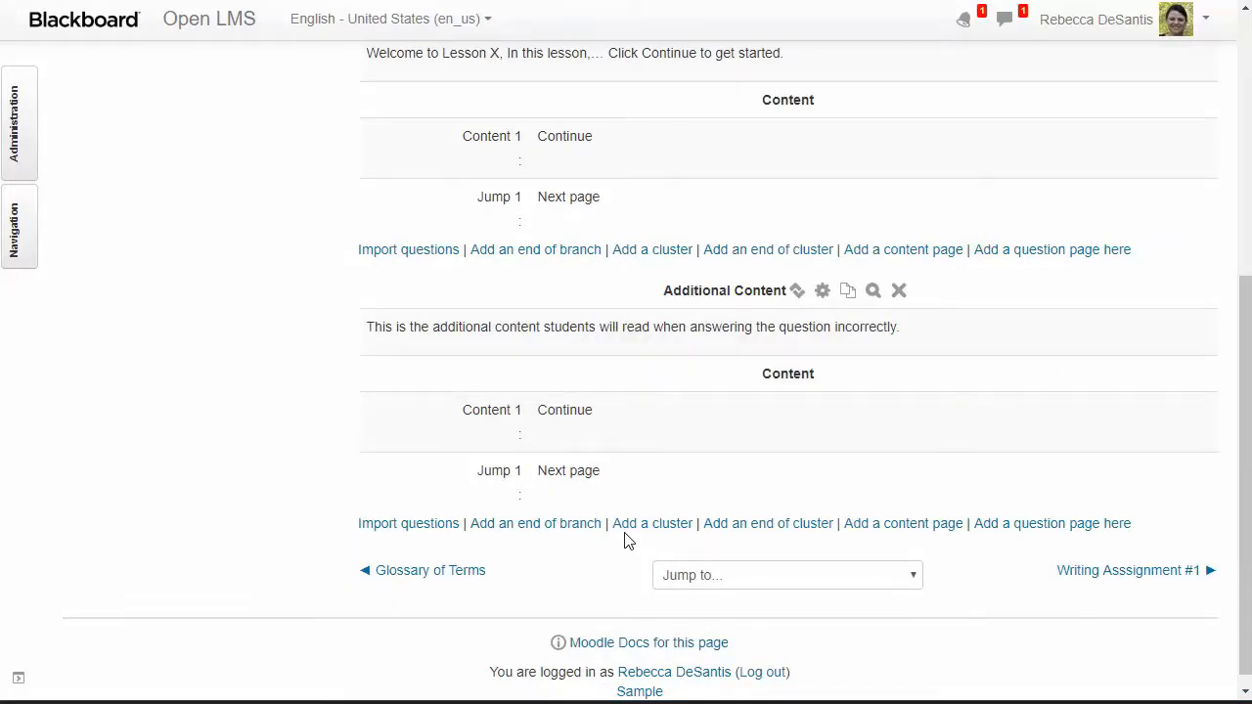
click(863, 528)
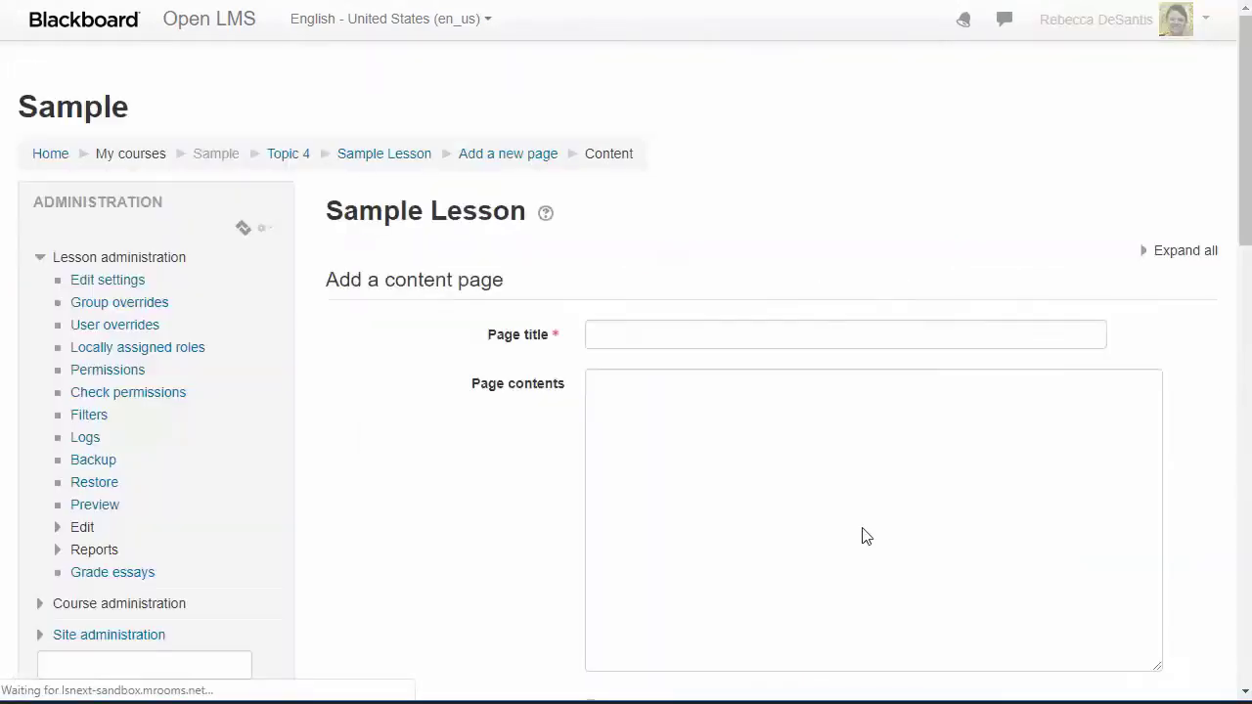
- Title the third page 'Summary' and paste in the end-of-lesson message
click(653, 335)
text(Summary)
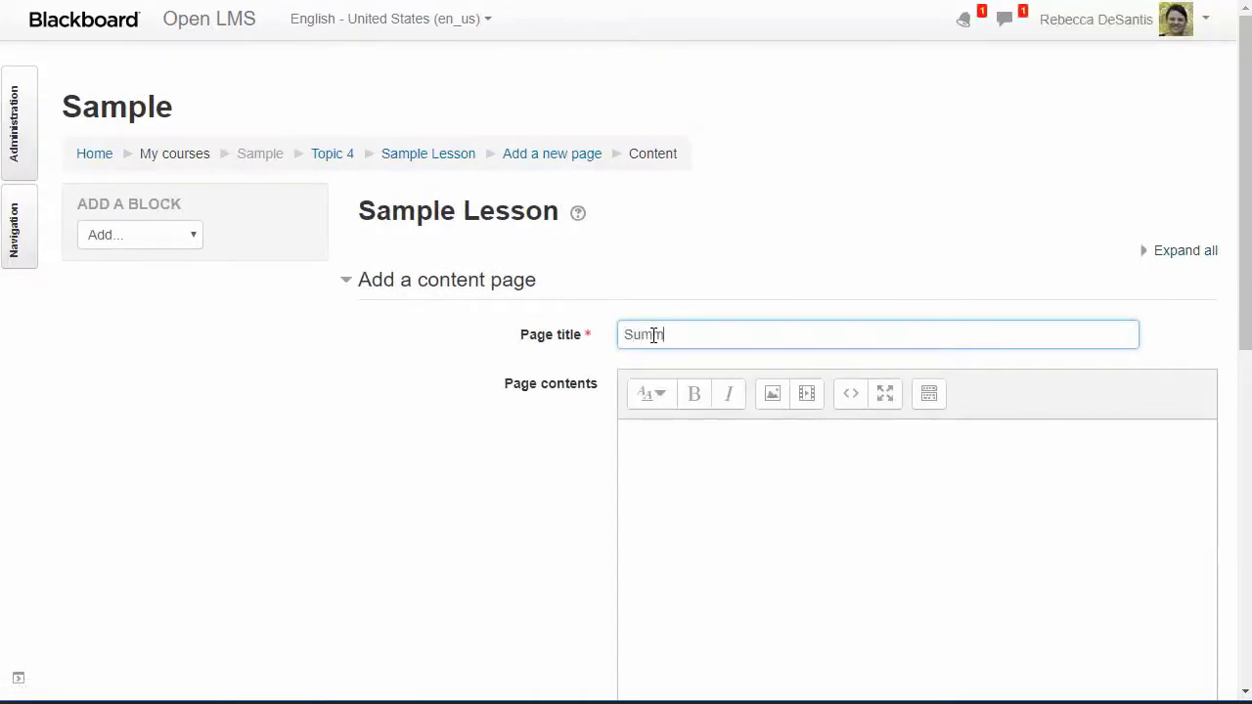
click(664, 436)
text(This is the end of this lesson...)
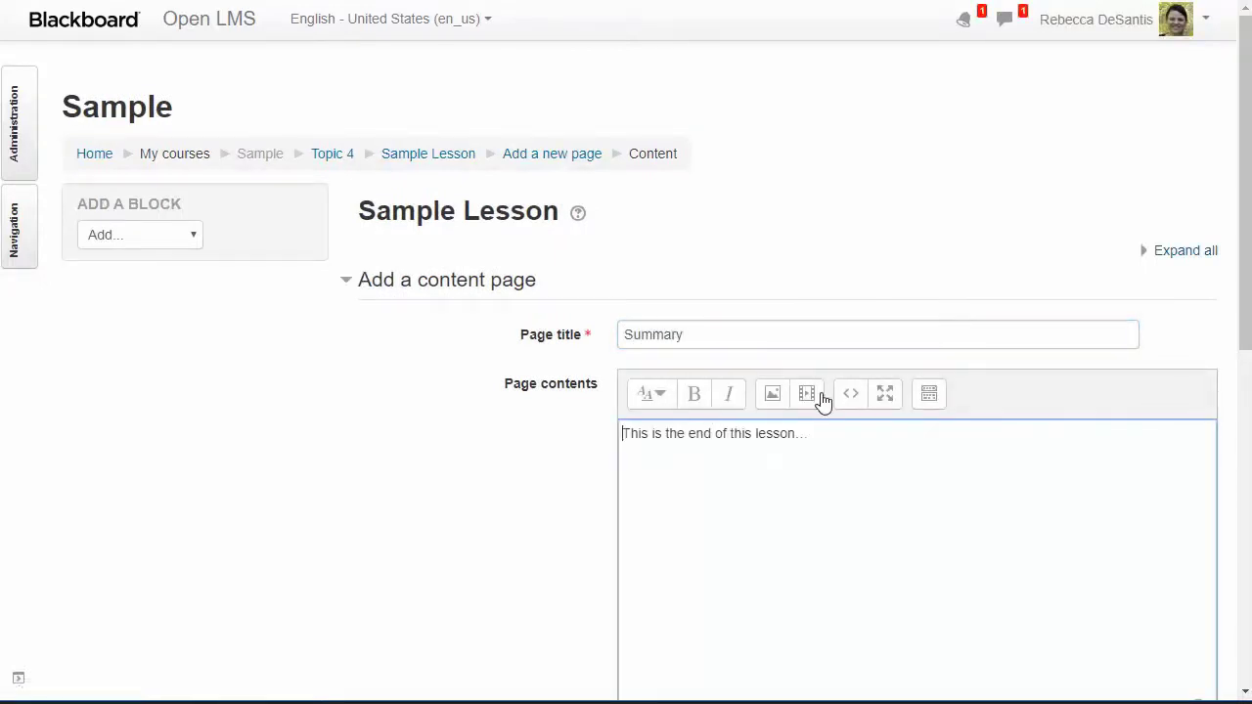
drag(1245, 274, 1230, 410)
scroll(1230, 411, down, 3)
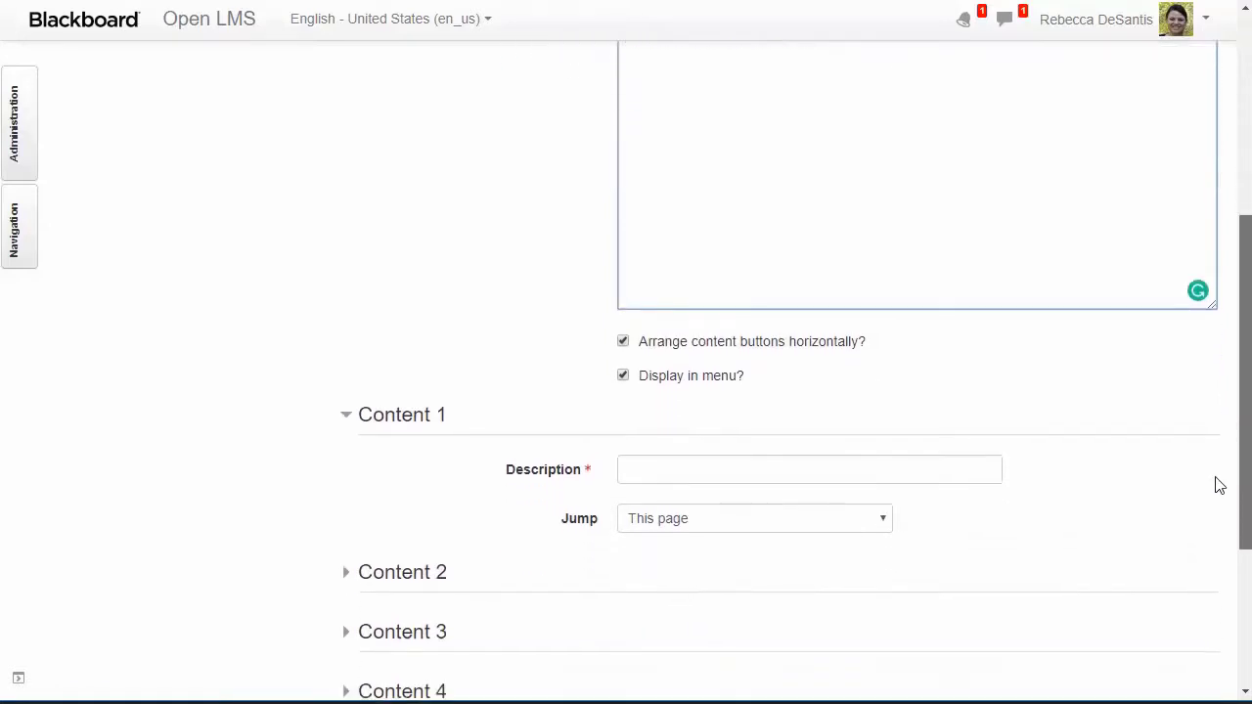
- Give Summary a 'Continue' choice jumping to End of lesson and save the page
click(639, 369)
text(Continue)
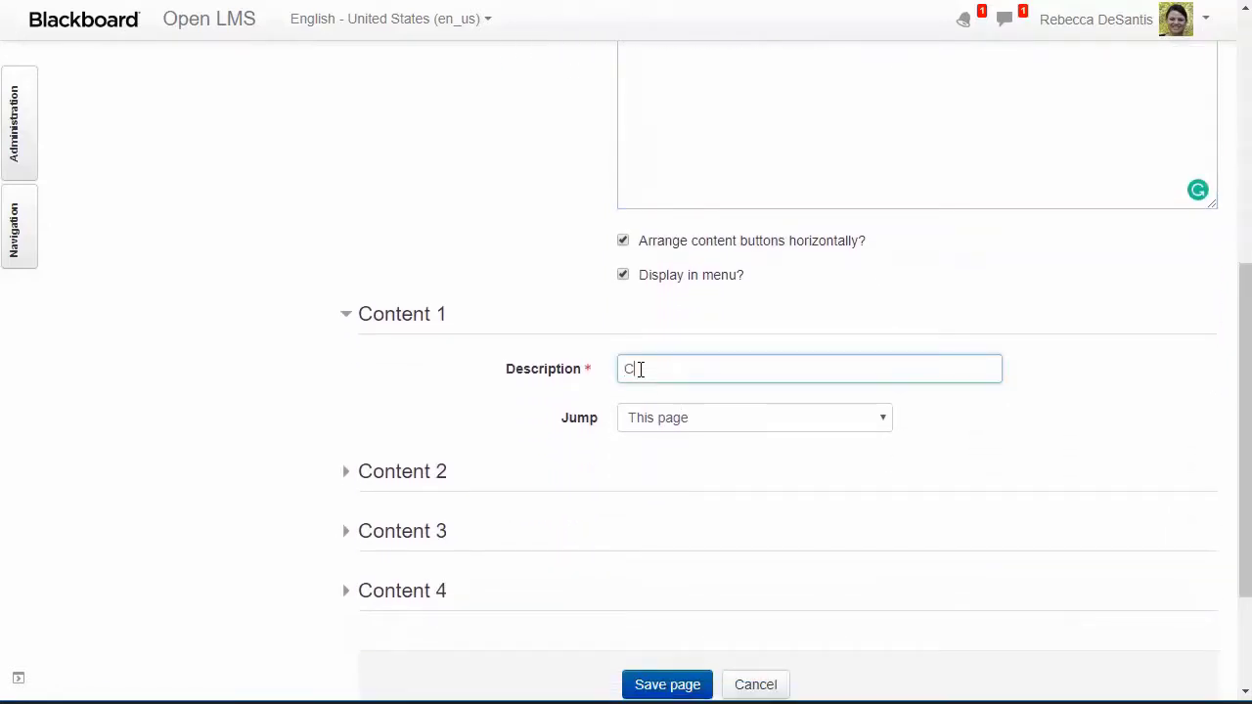
click(663, 423)
click(684, 497)
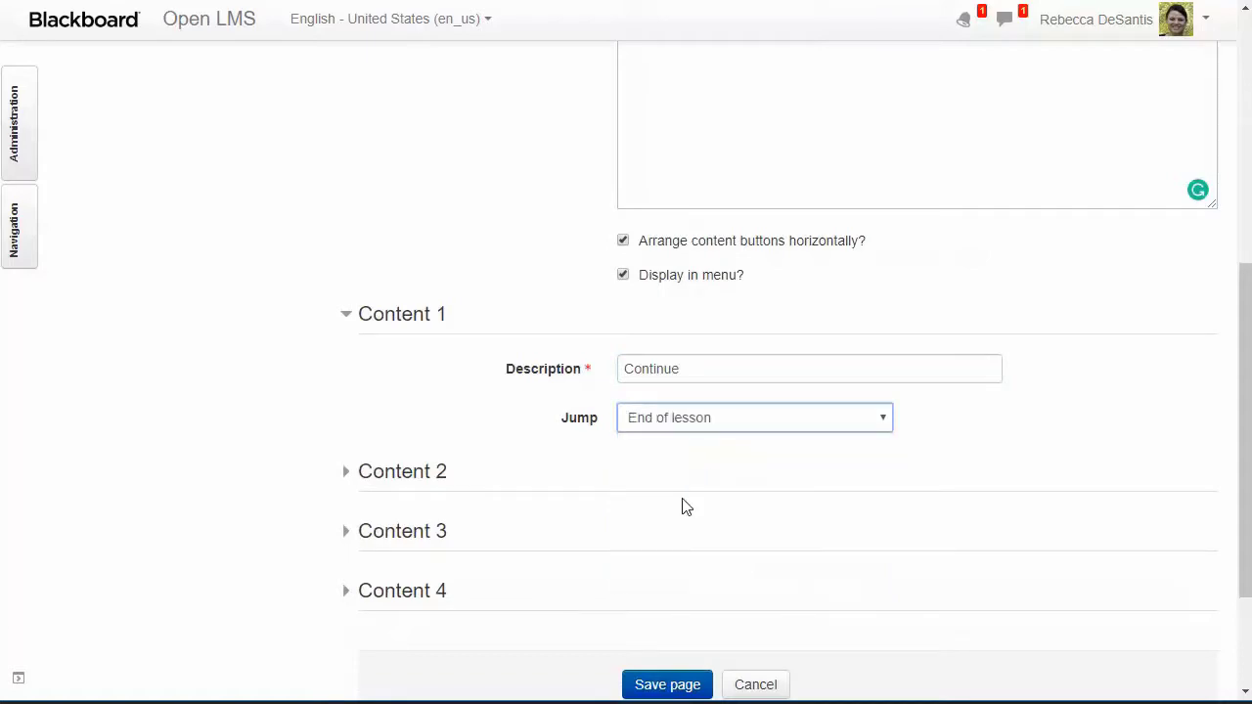
click(669, 685)
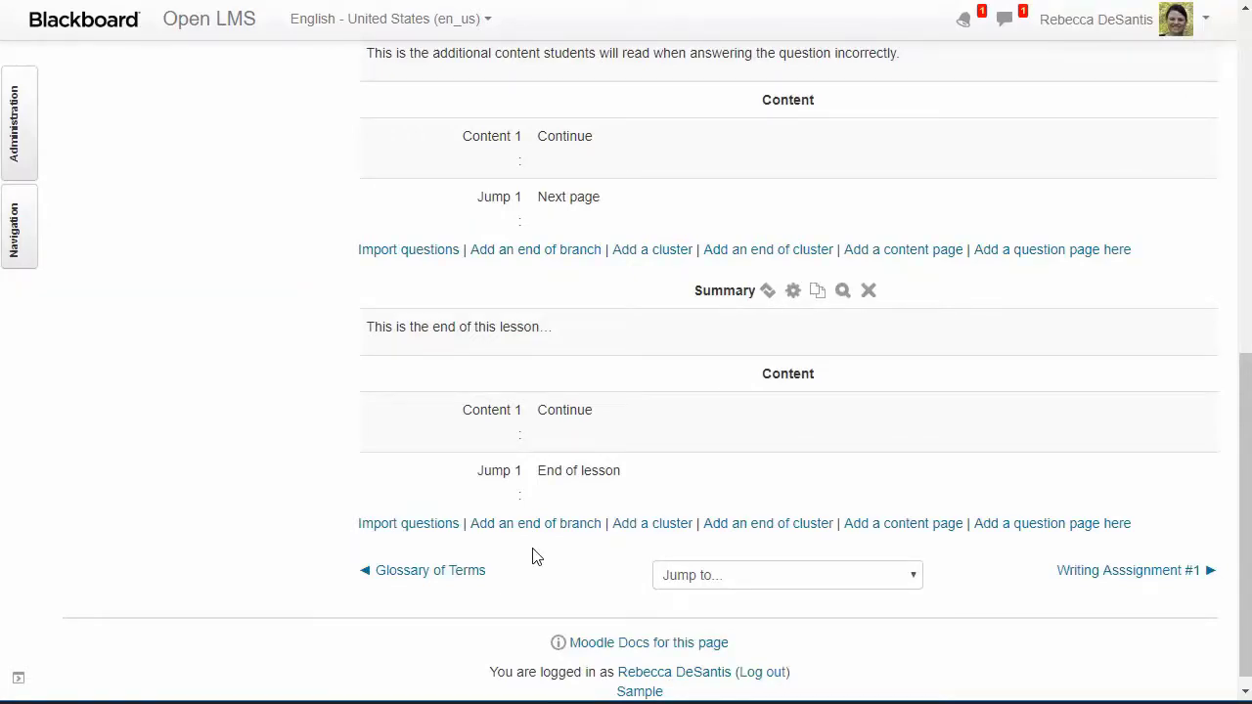
scroll(536, 555, up, 8)
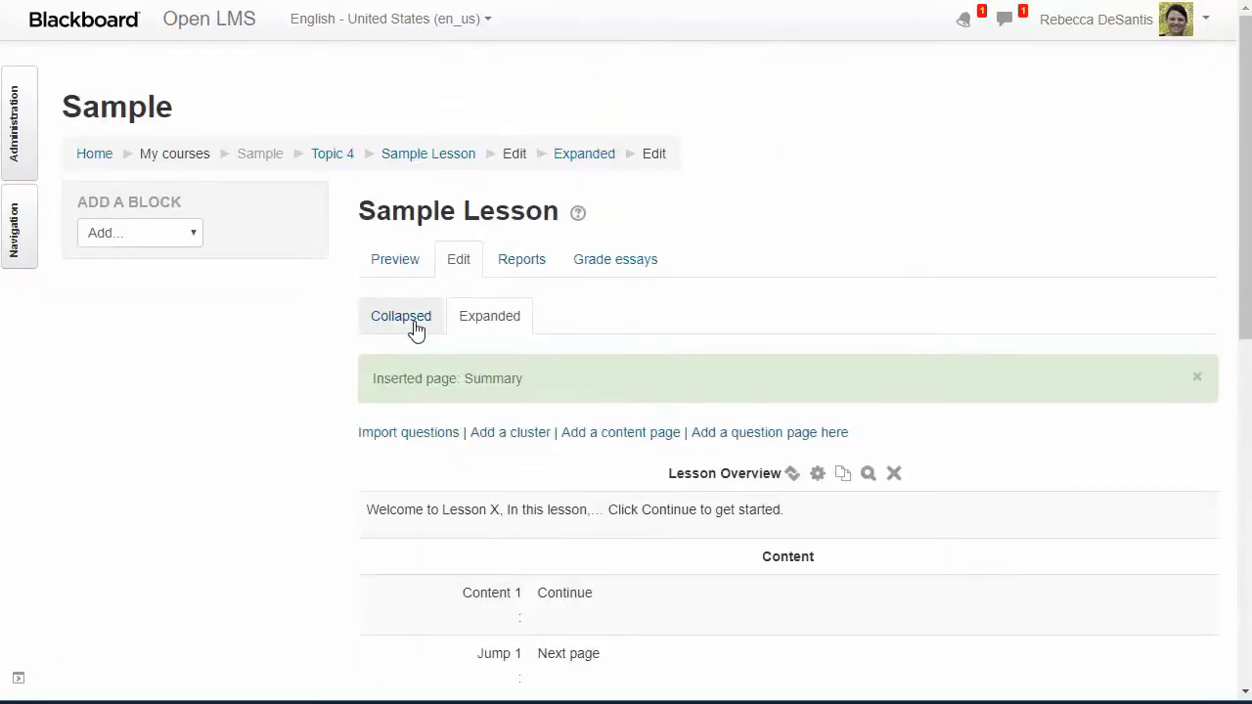
- Review the three content pages in the Collapsed table, then open the lesson Preview
click(409, 326)
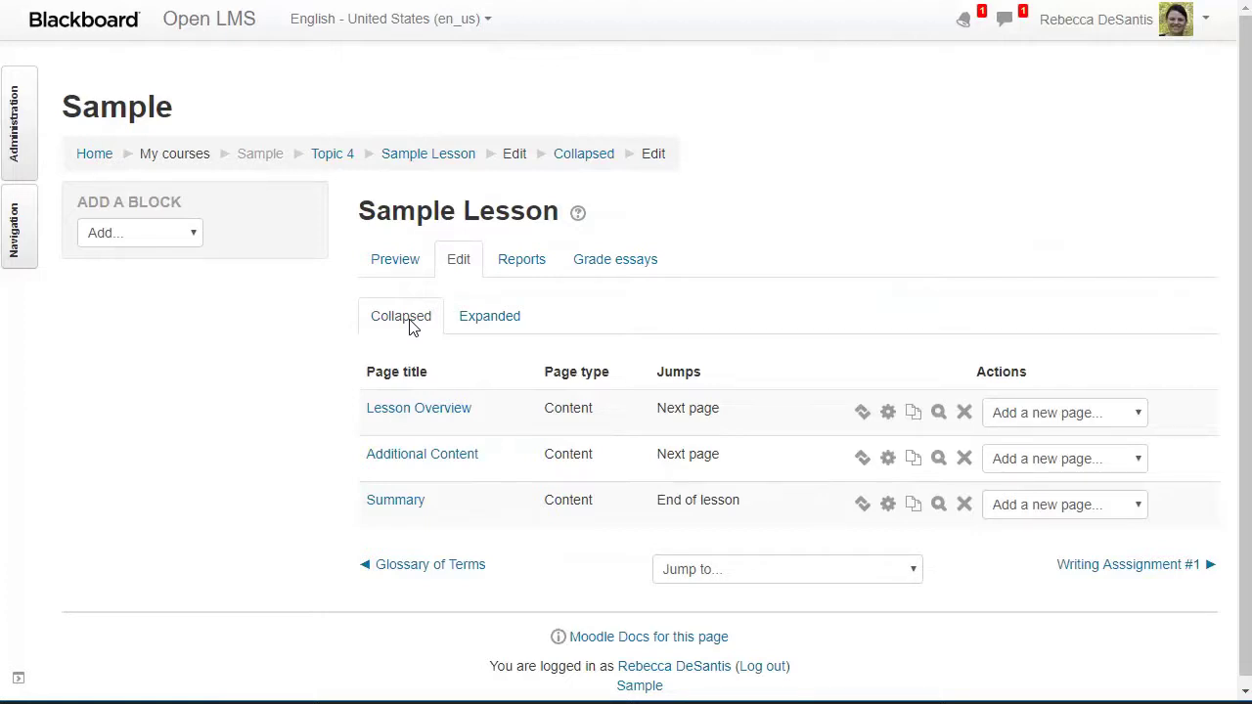
click(397, 265)
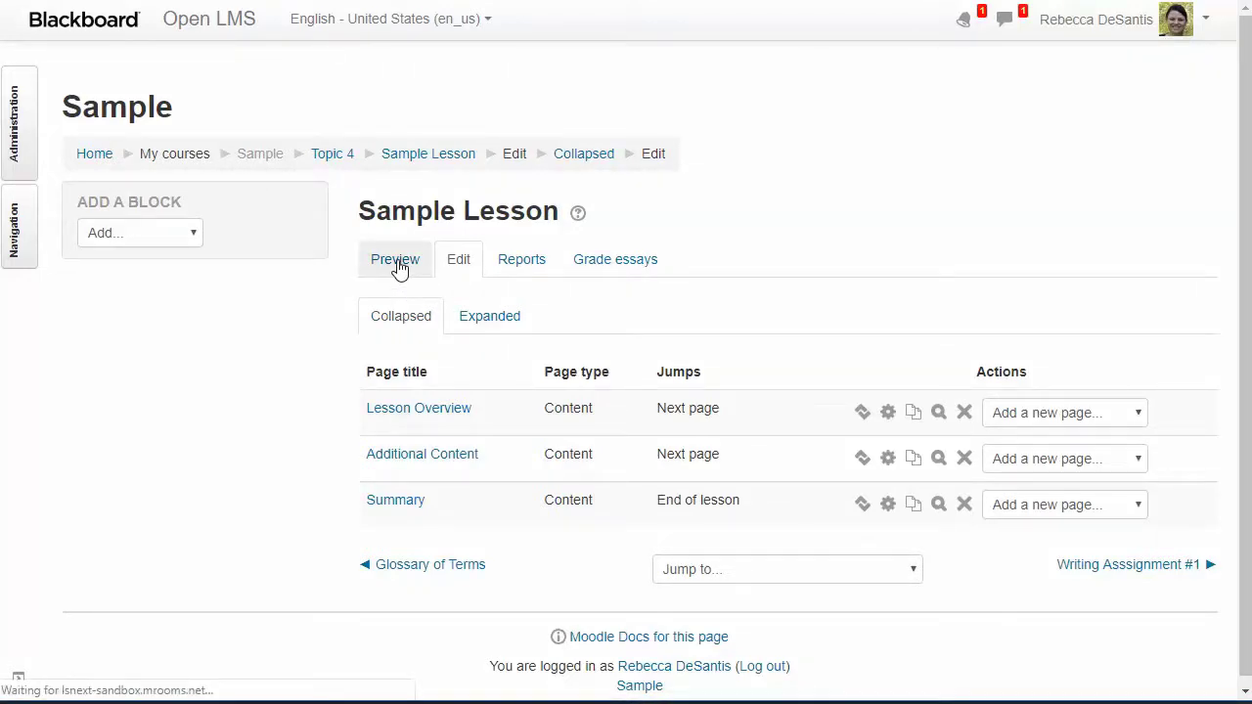
- Continue past Lesson Overview in the preview, then return to the Edit view of the pages
click(408, 409)
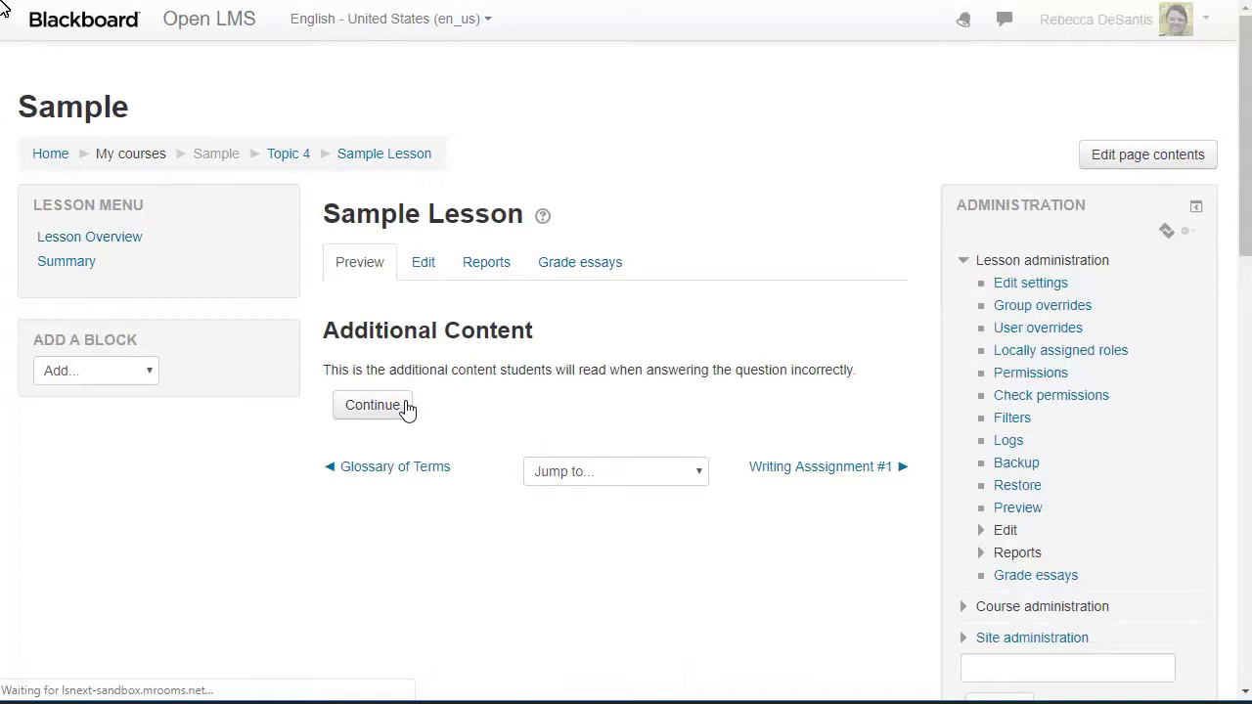
click(423, 262)
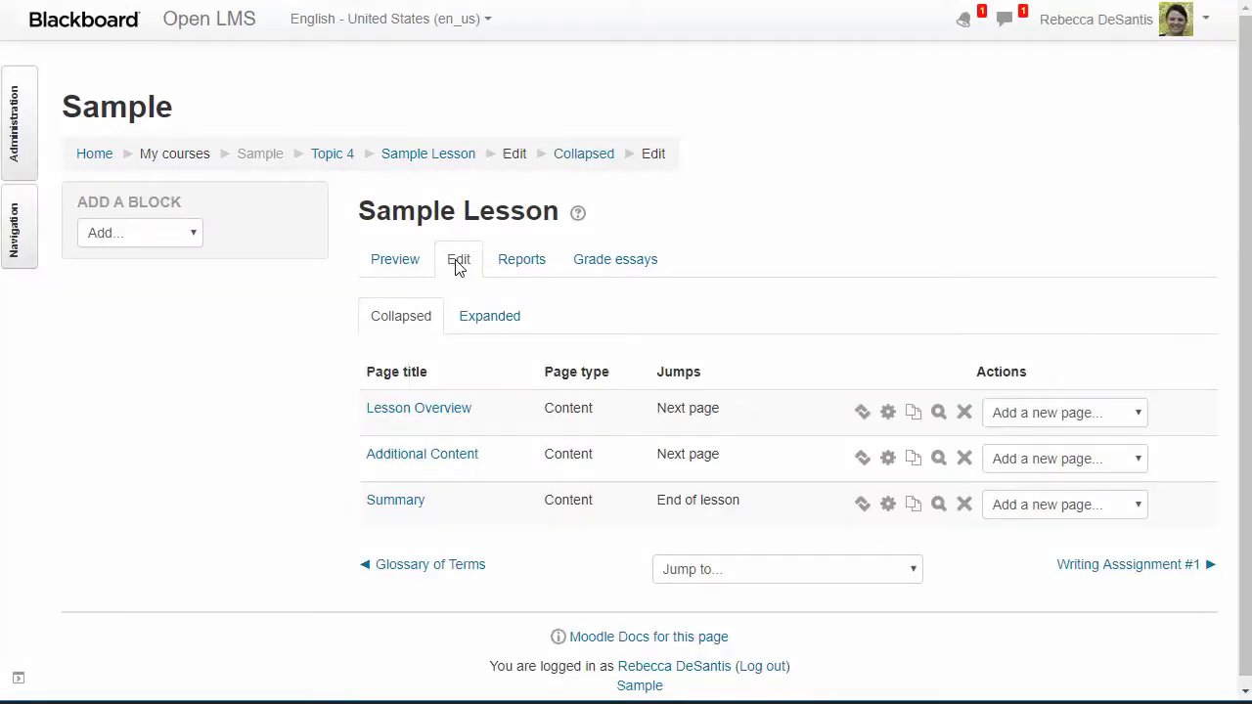
- Insert a True/false question page after the Lesson Overview page
click(1025, 429)
click(1055, 524)
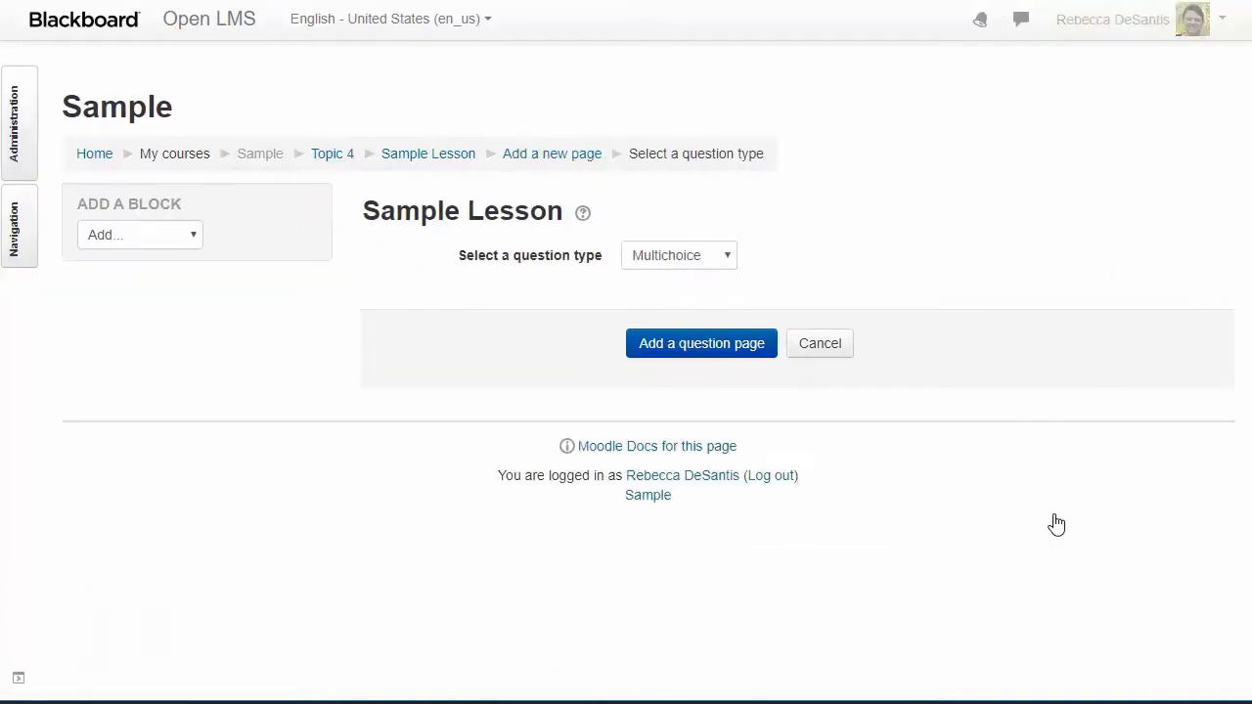
click(706, 264)
click(693, 361)
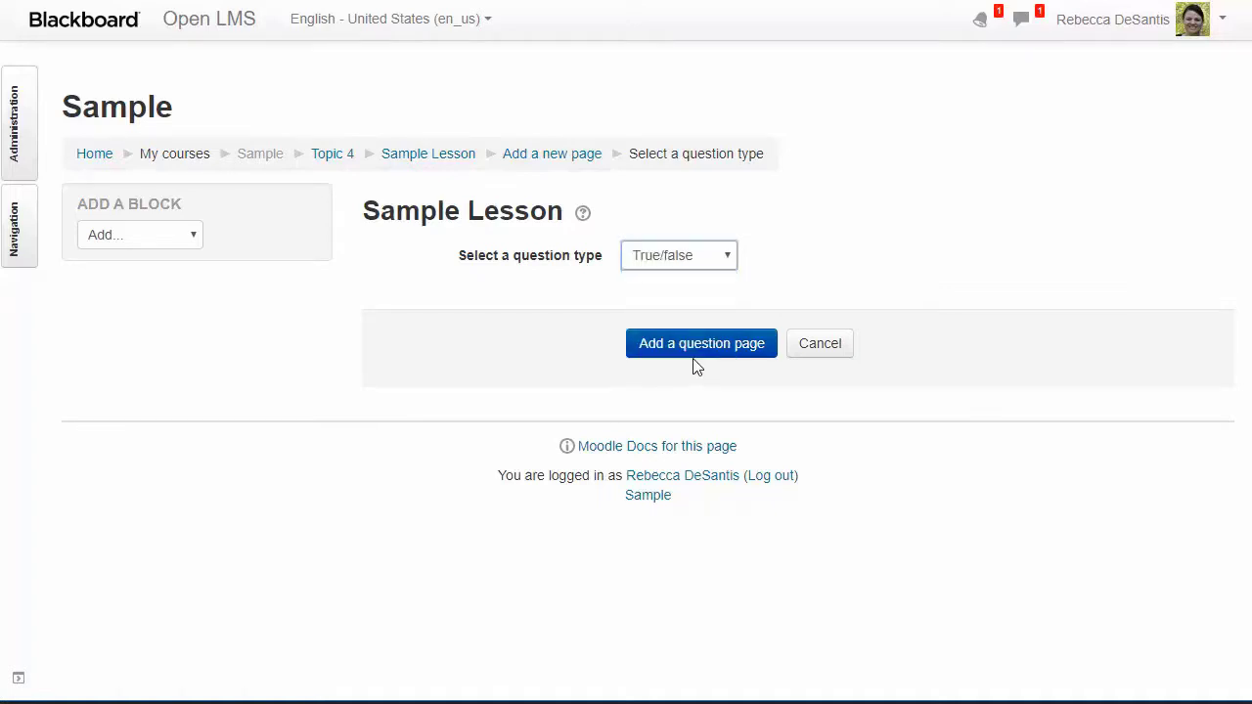
click(695, 352)
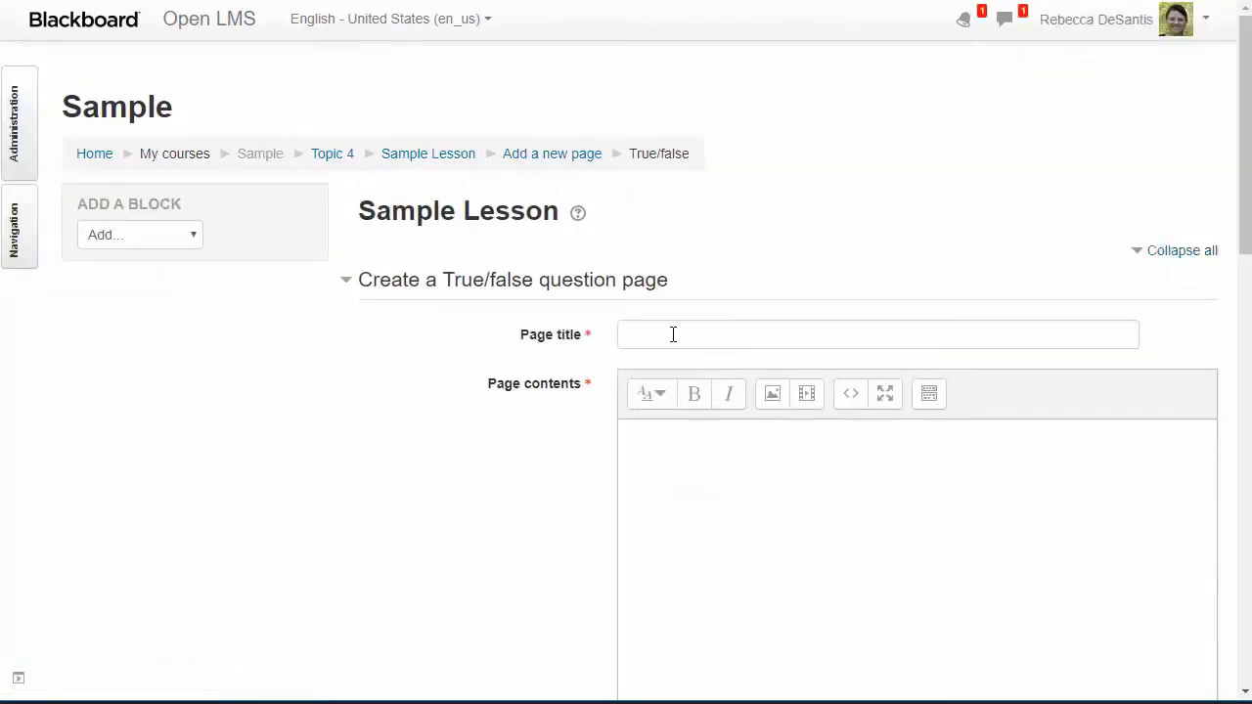
- Title the page 'Knowledge Check' with the statement 'The acronym for the colors of the rainbow is ROYGBIV.'
click(631, 332)
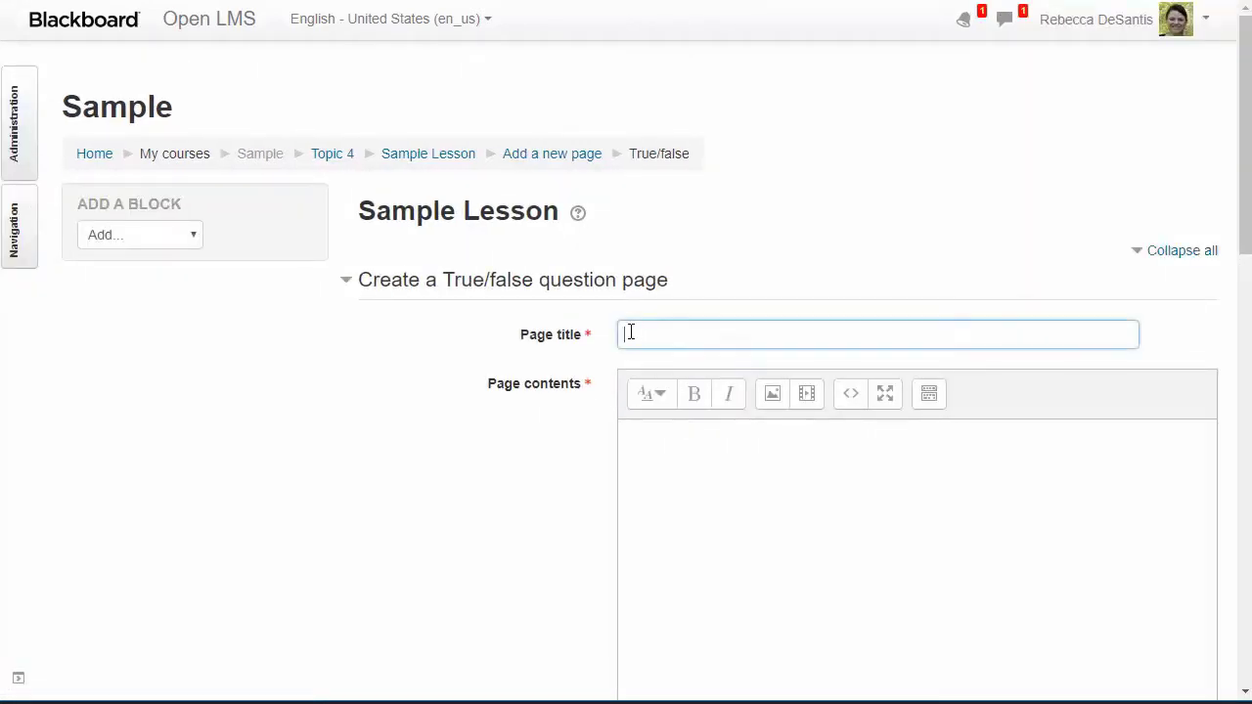
text(Knowledge Check)
click(646, 440)
text(The acronym for the colors of the rainbow is ROYGBIV.)
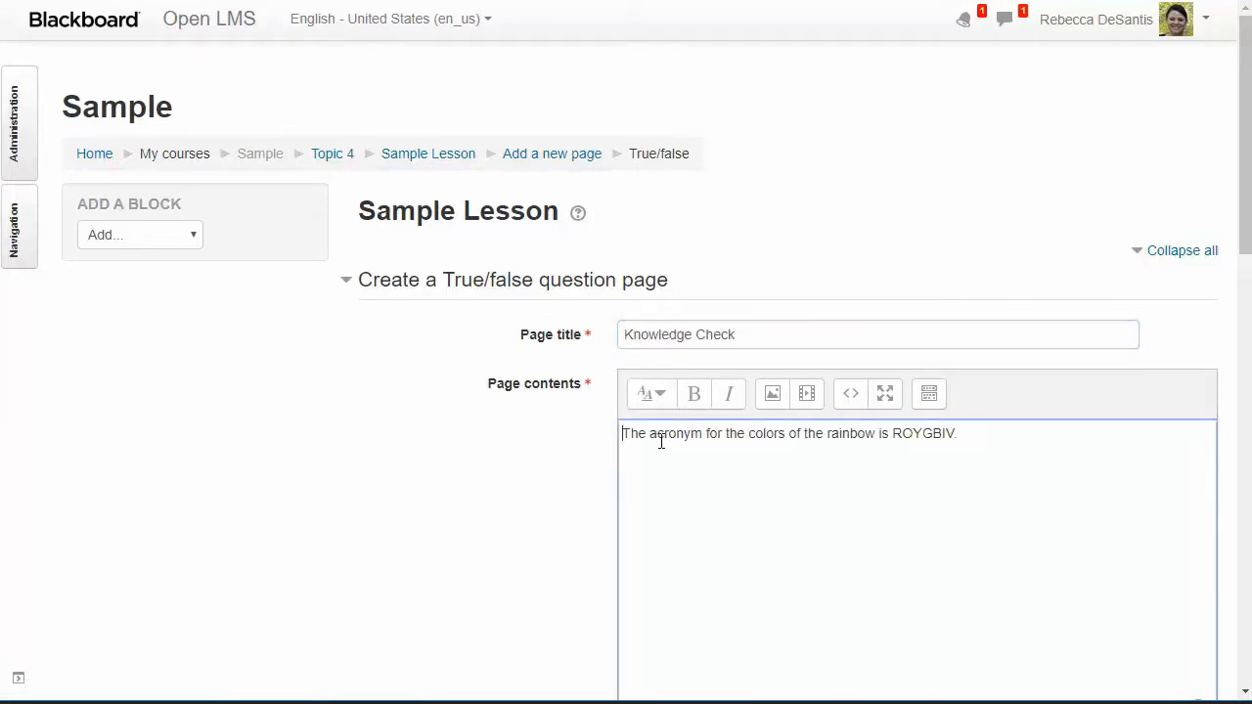
drag(1246, 224, 1247, 467)
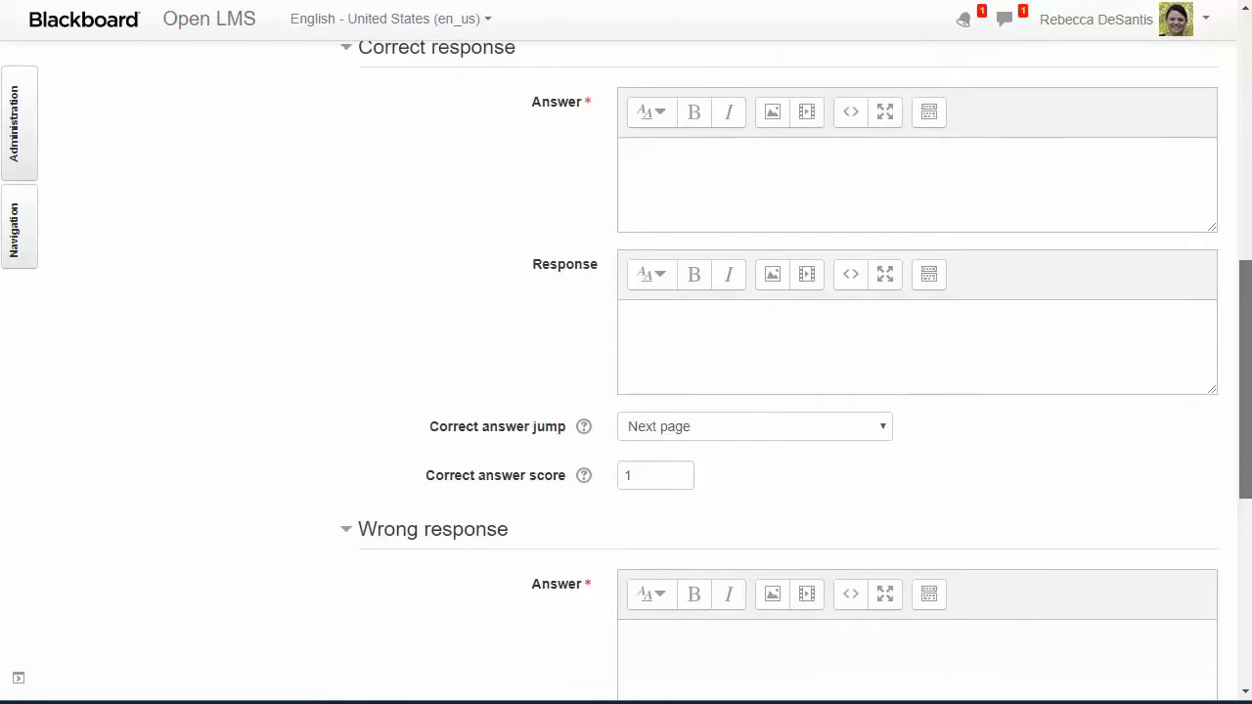
- Set the correct answer 'True' with response 'Yes, that's correct!' jumping to End of lesson
click(637, 159)
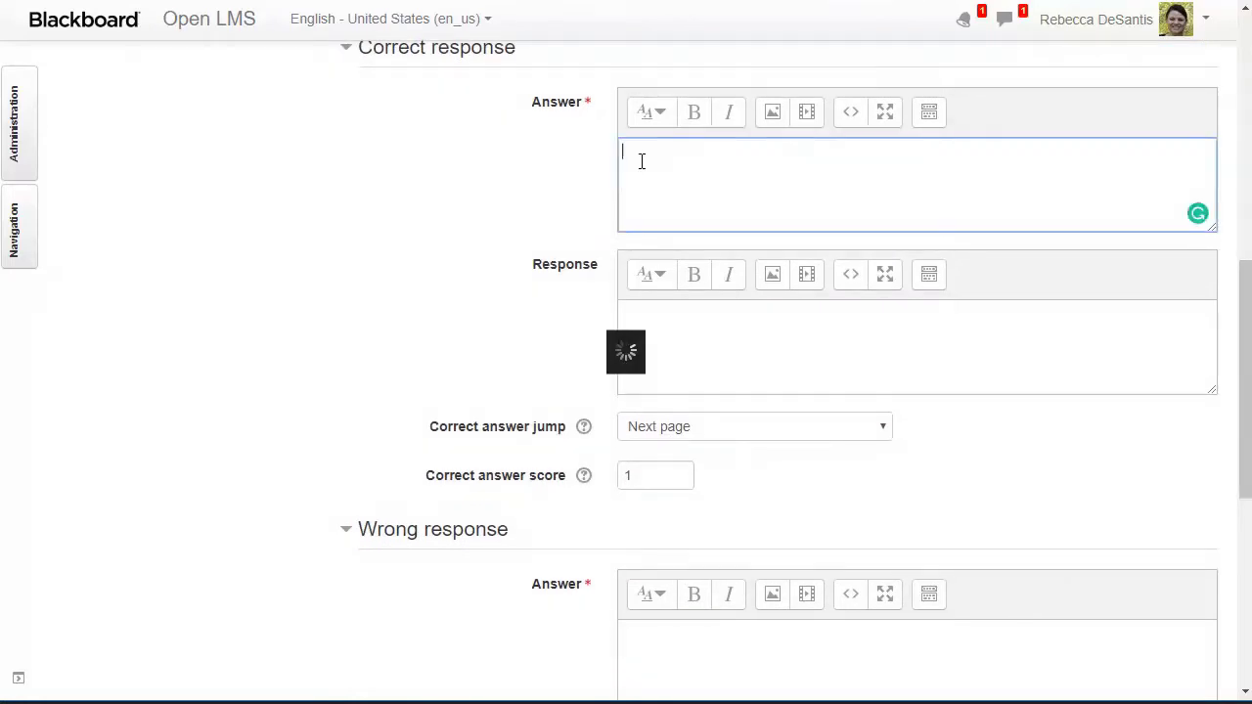
text(True)
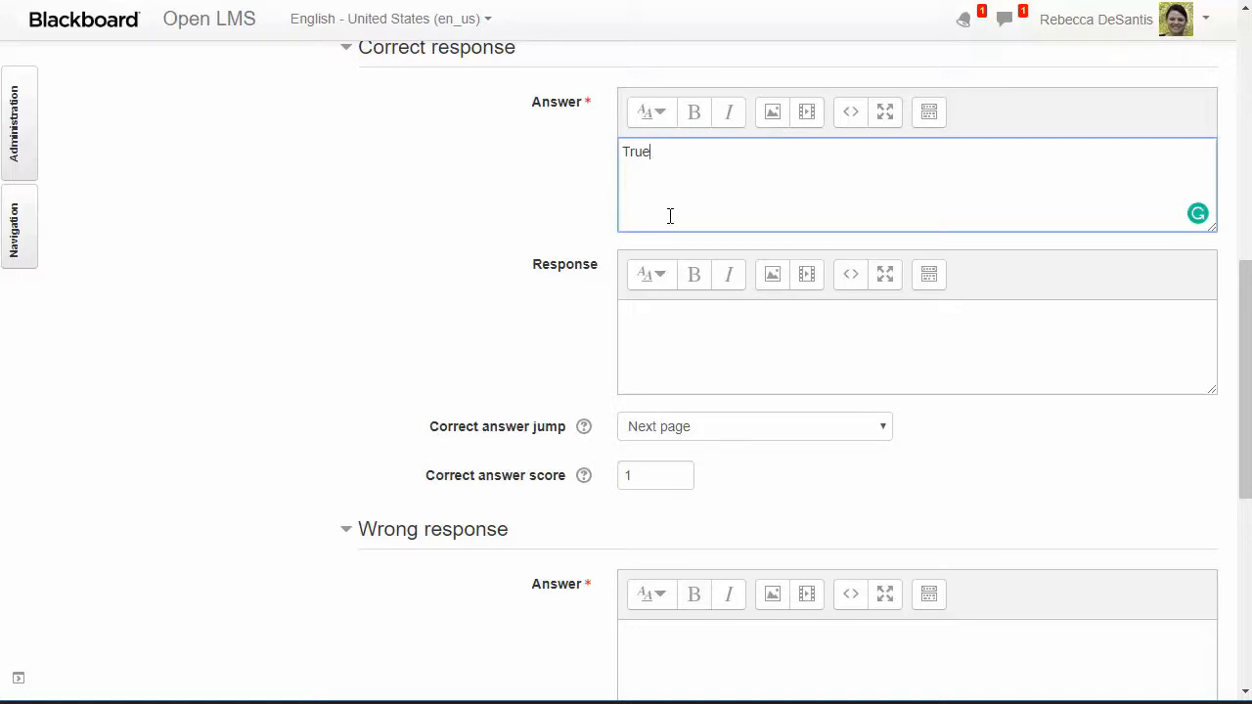
click(657, 321)
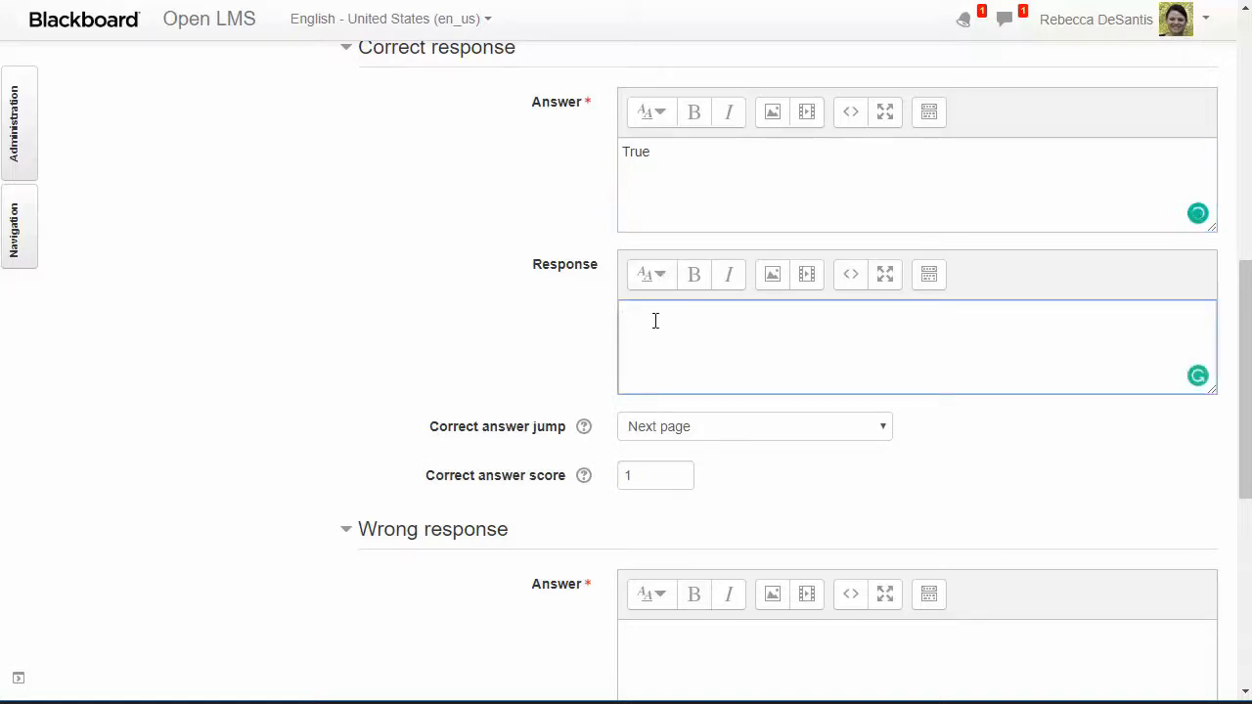
text(Yes, that's correct!)
click(785, 427)
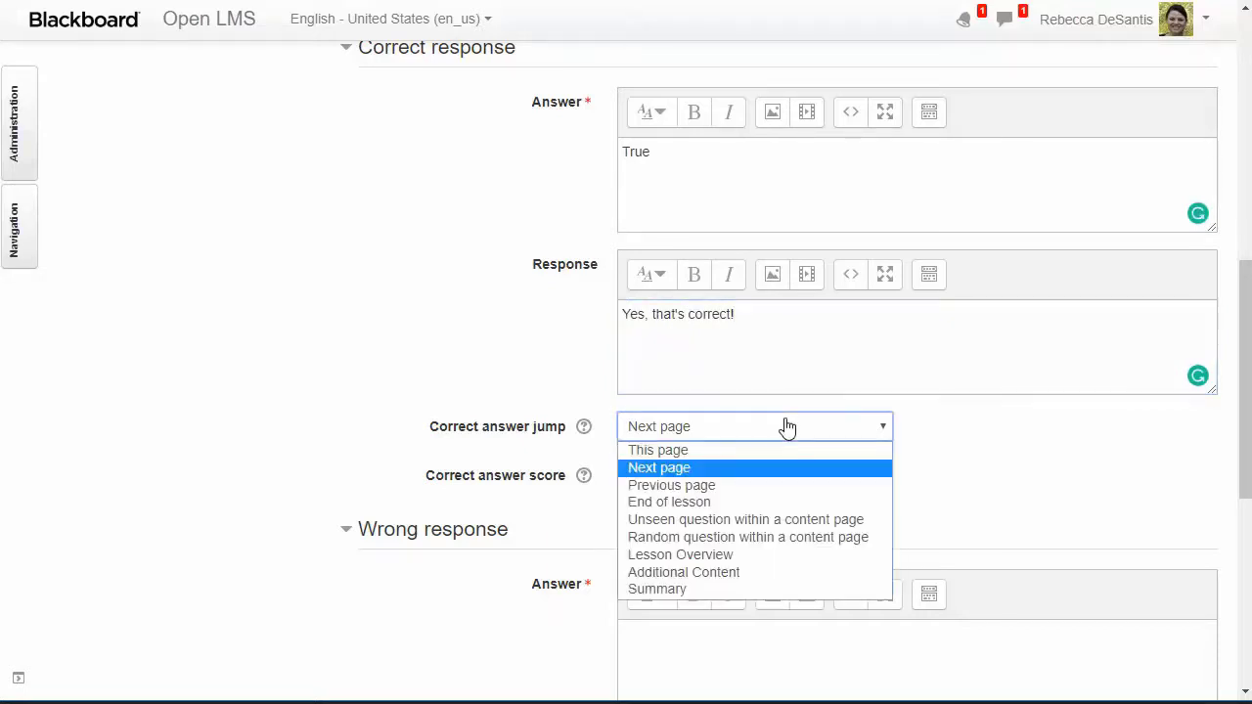
click(754, 502)
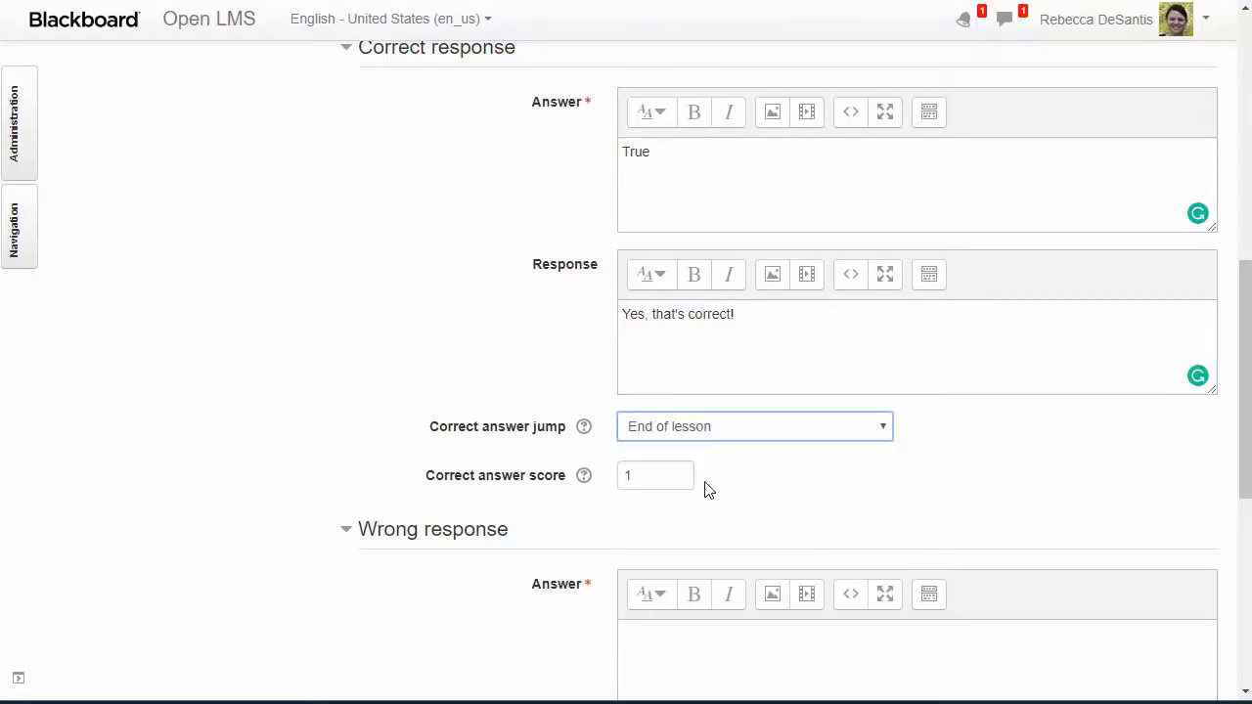
drag(1239, 338, 1247, 482)
- Set wrong answer 'False' with response 'No, this is actually true.' jumping to Additional Content, then save
click(638, 237)
text(False)
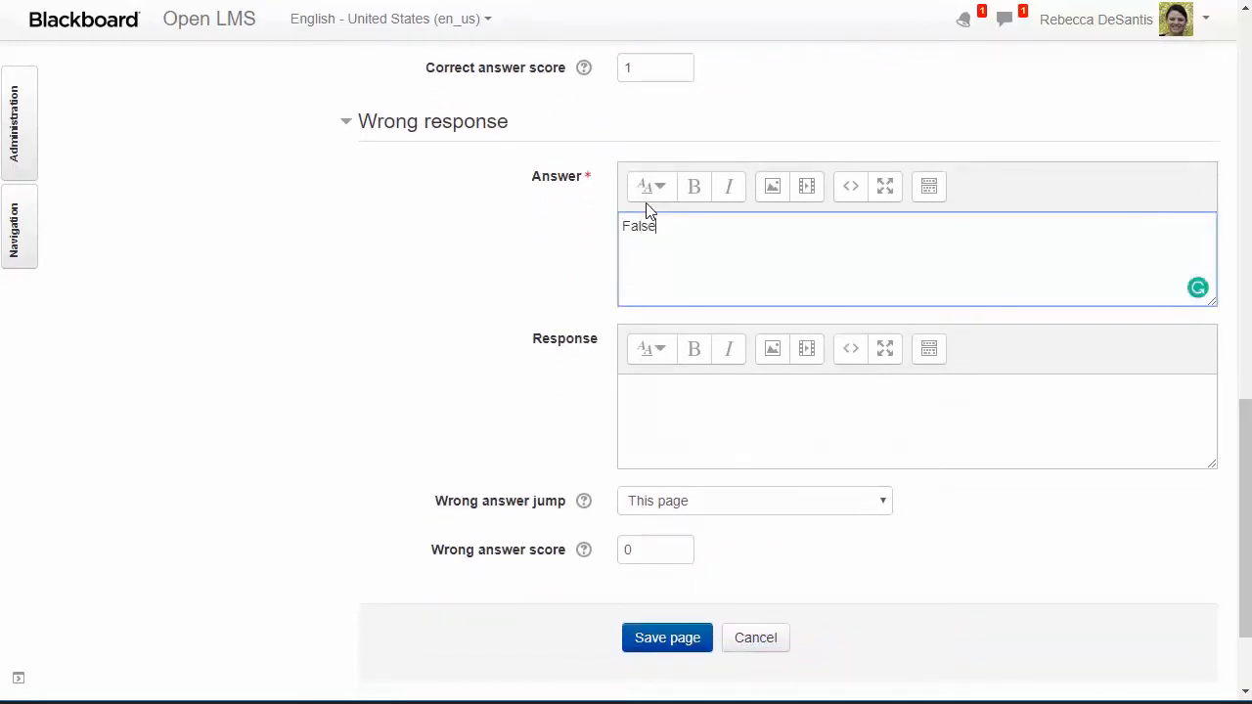
click(637, 391)
text(No, this is actually true.)
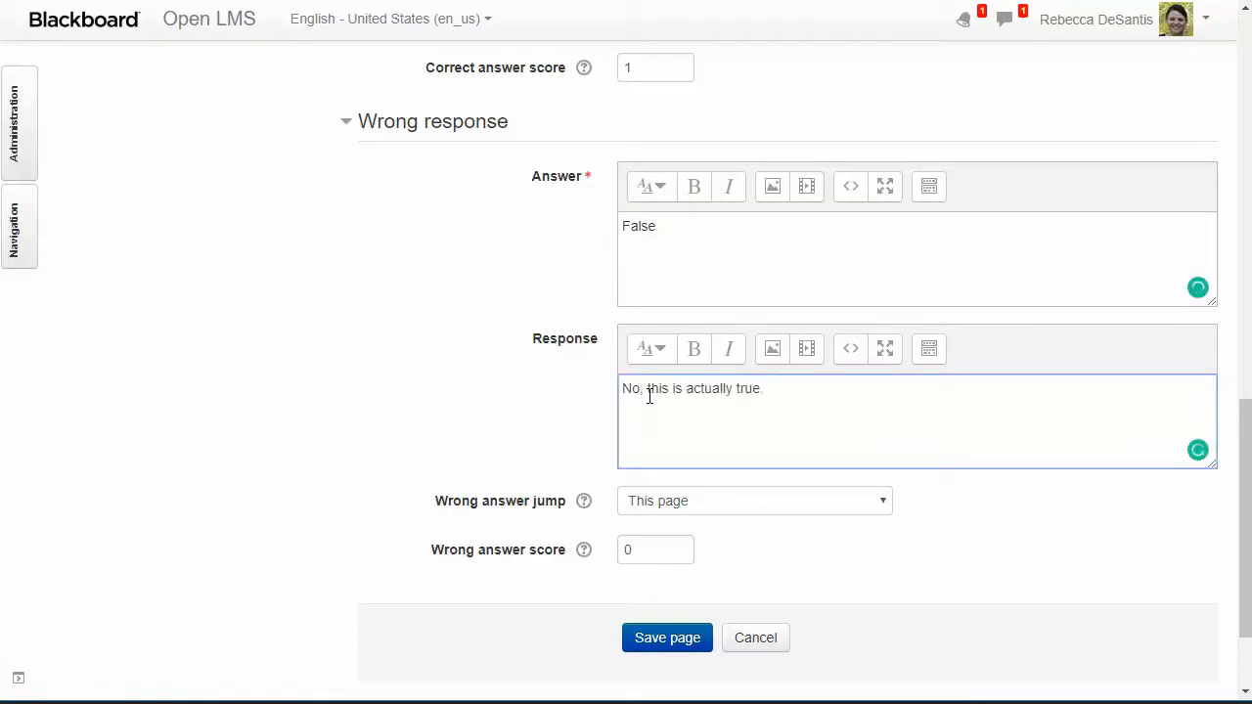
scroll(648, 391, down, 1)
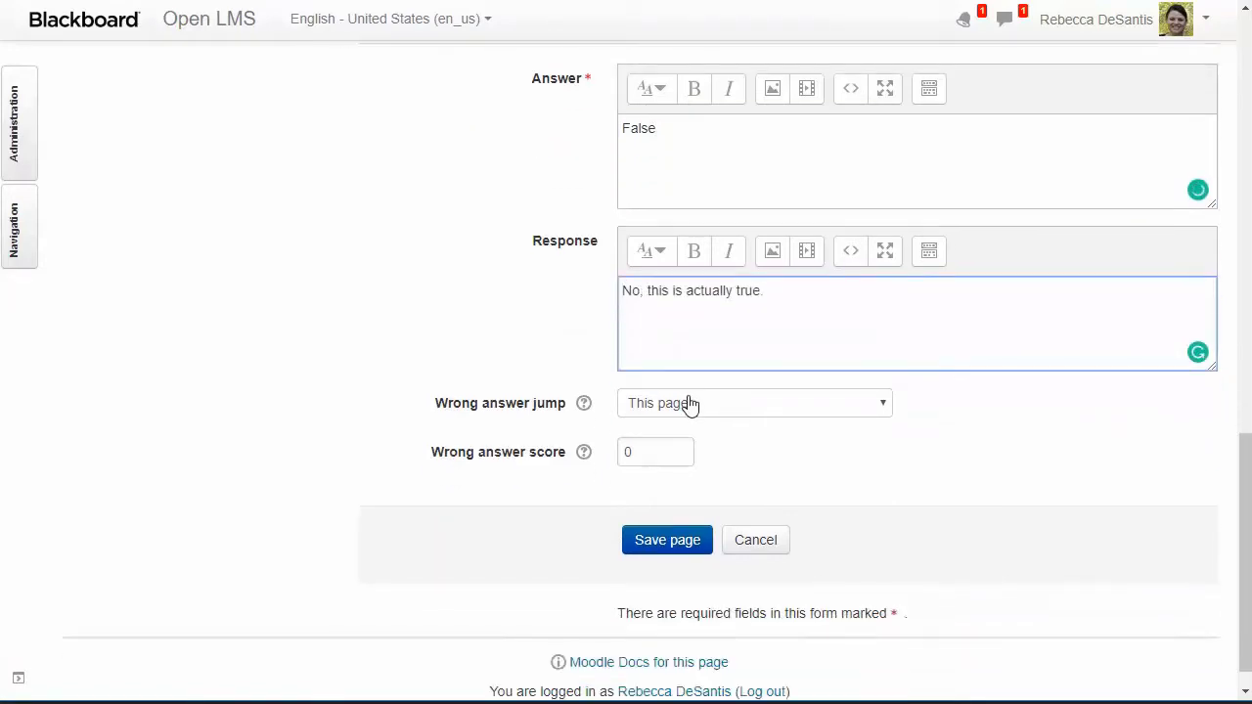
click(689, 405)
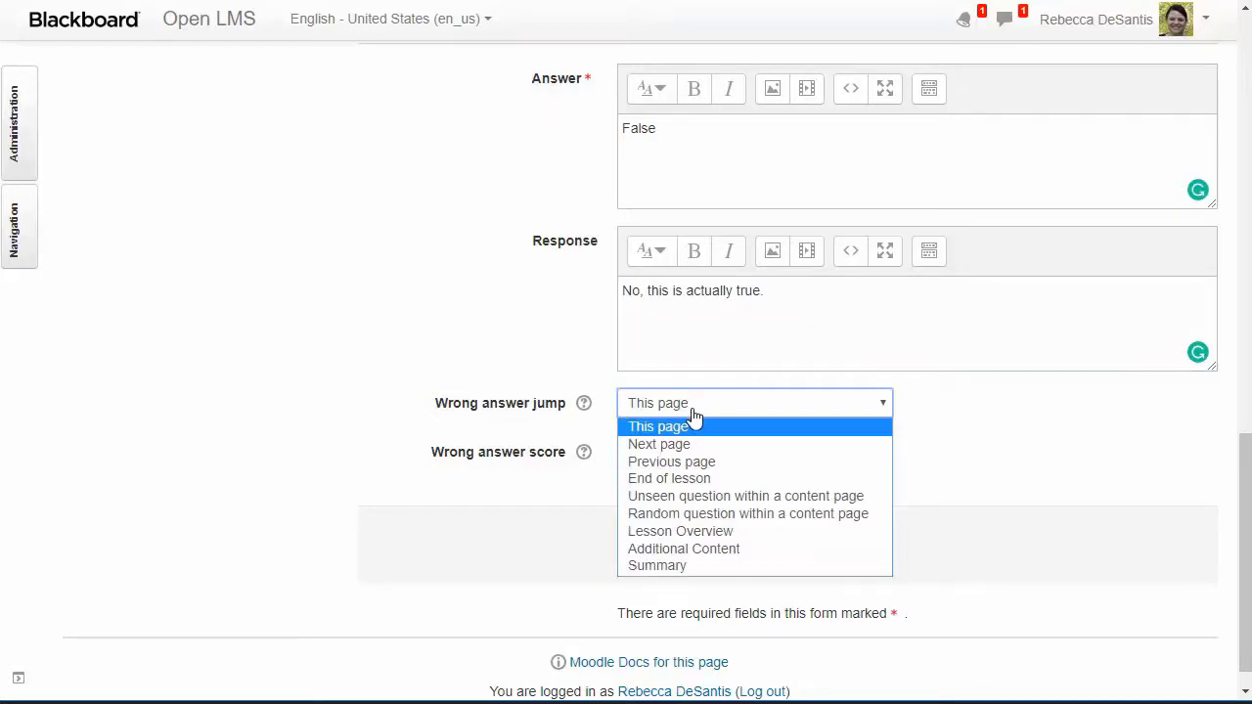
click(727, 547)
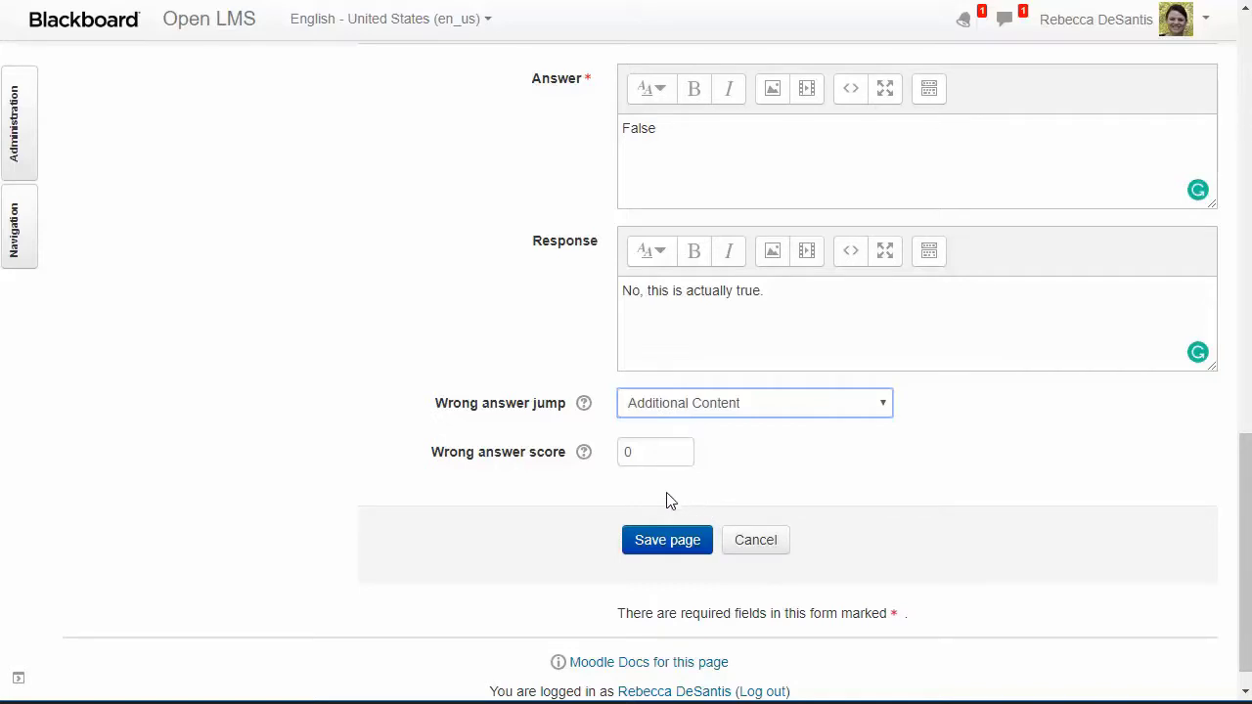
click(665, 543)
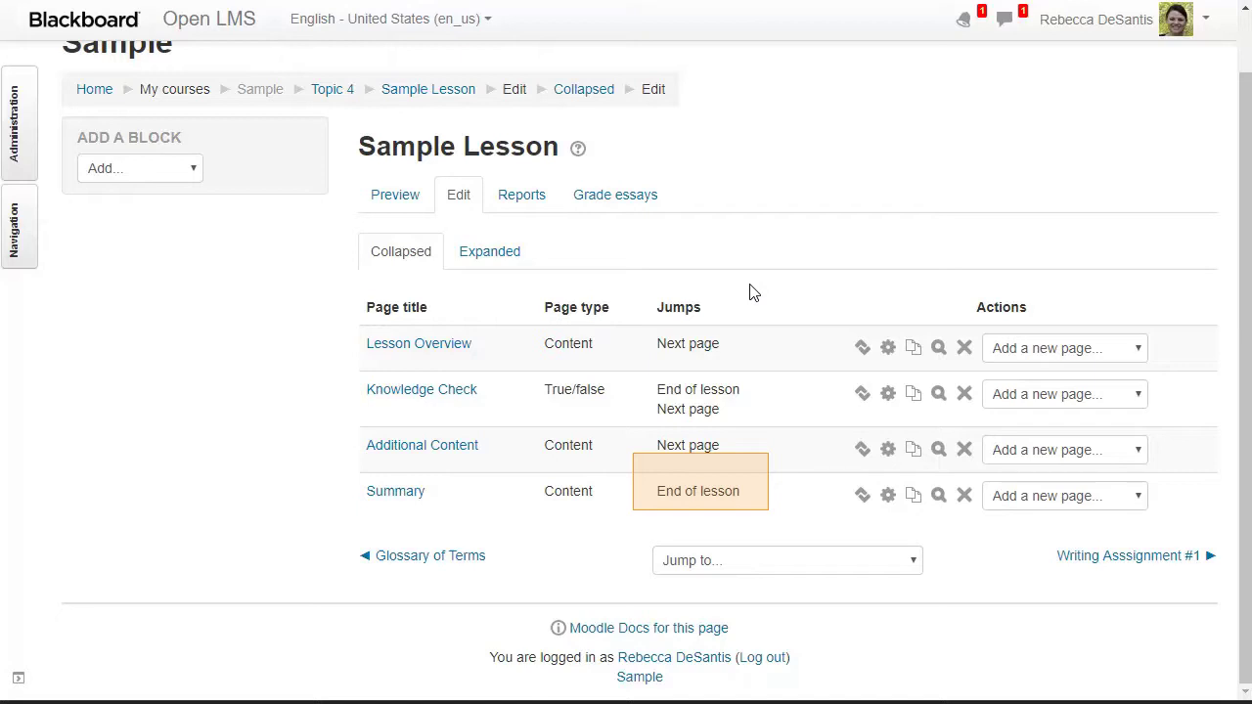
- Preview the lesson from the beginning and switch the course role to Student
scroll(753, 291, up, 1)
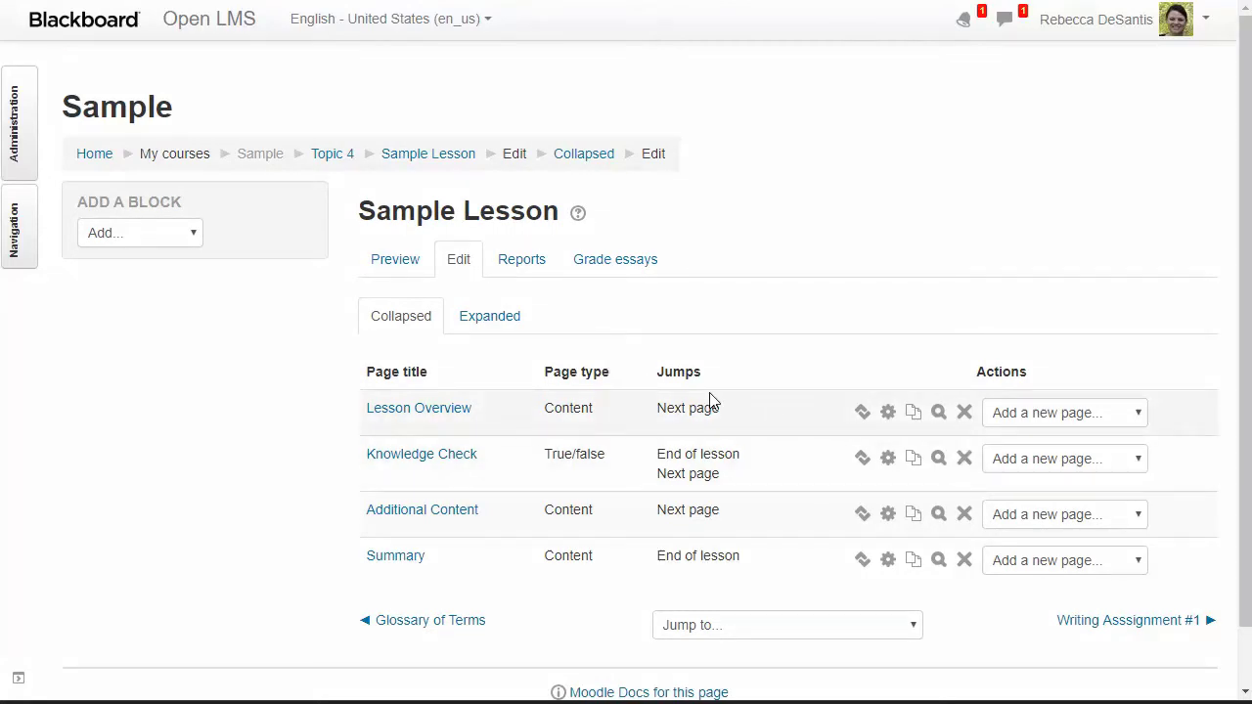
click(377, 259)
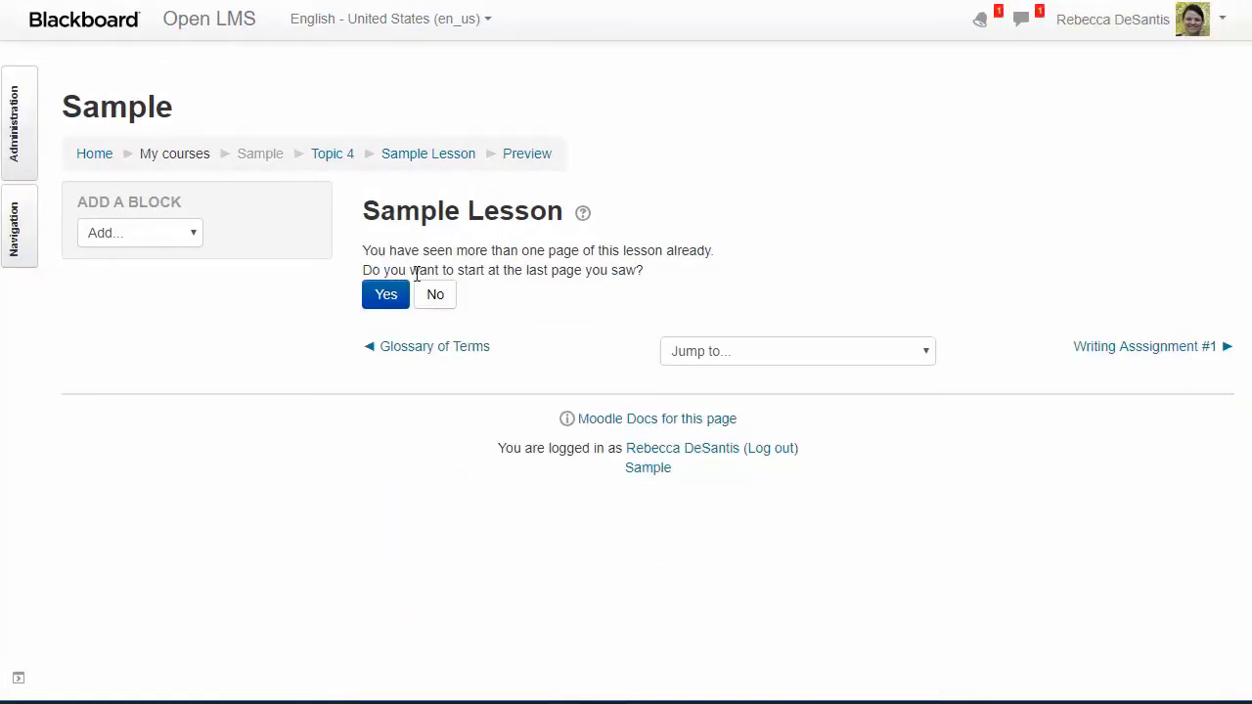
click(435, 294)
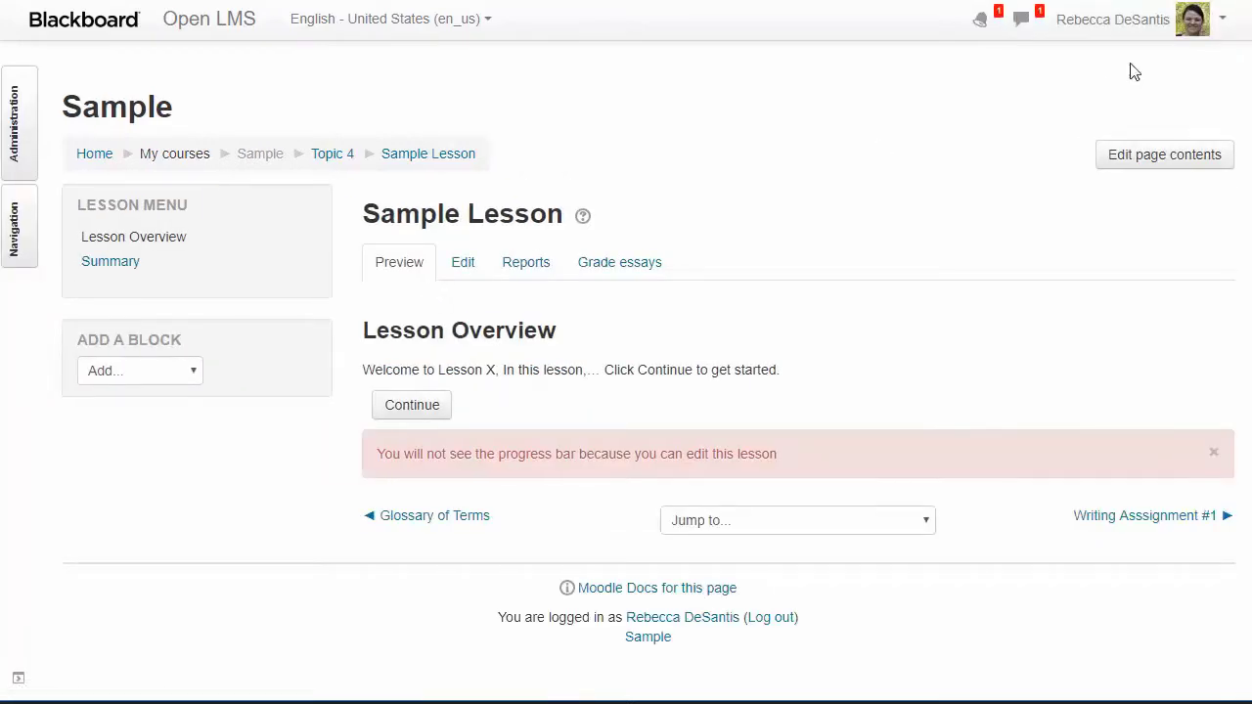
click(1215, 27)
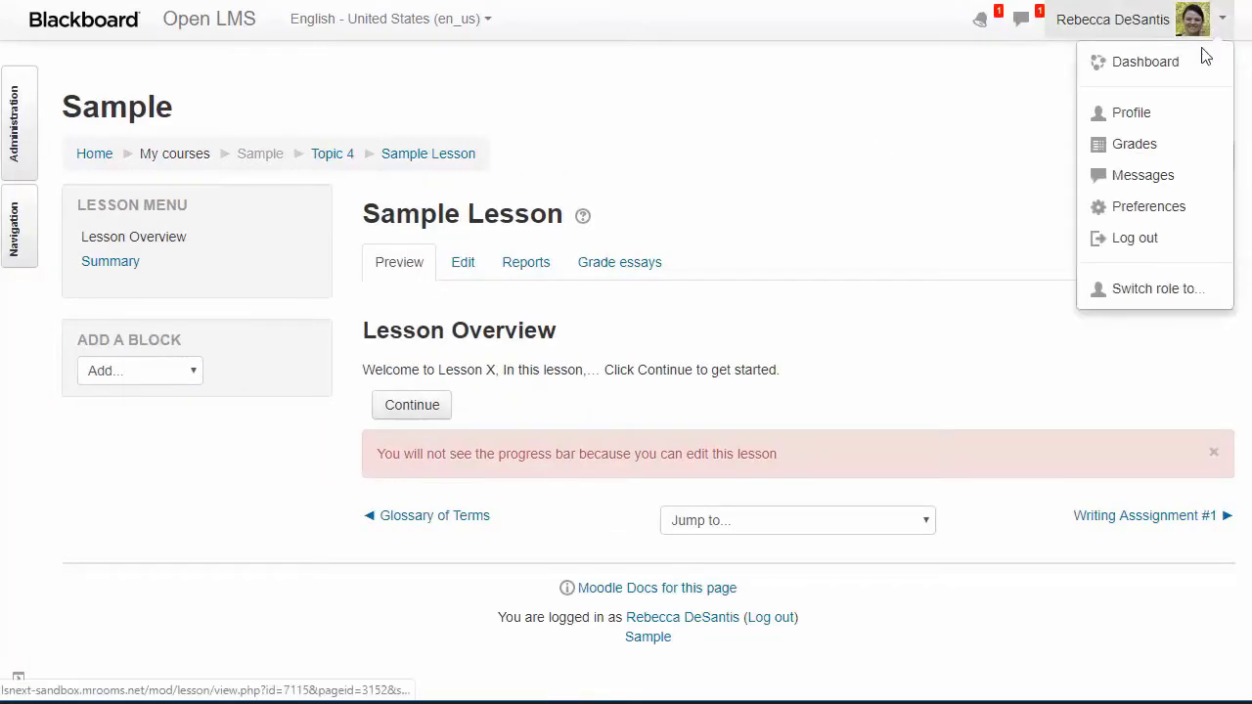
click(1176, 289)
click(445, 605)
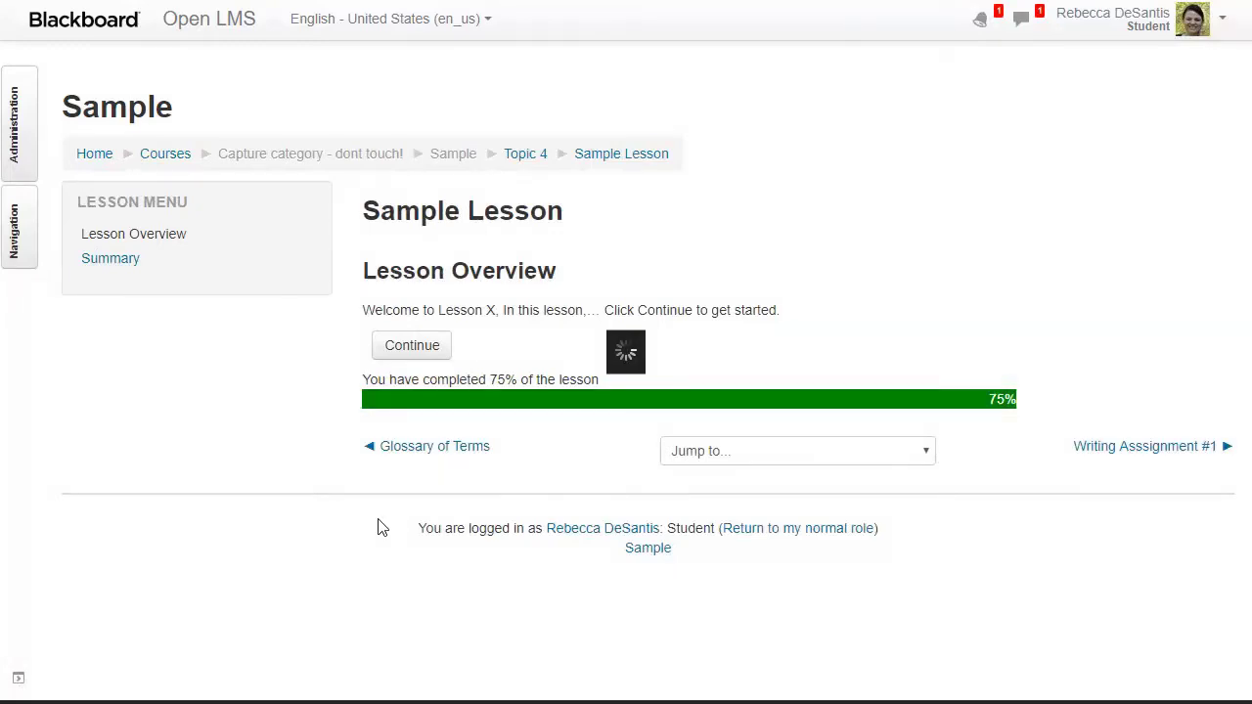
- Answer the Knowledge Check True, reach the end-of-lesson page, then return to Sample Lesson's start
click(398, 348)
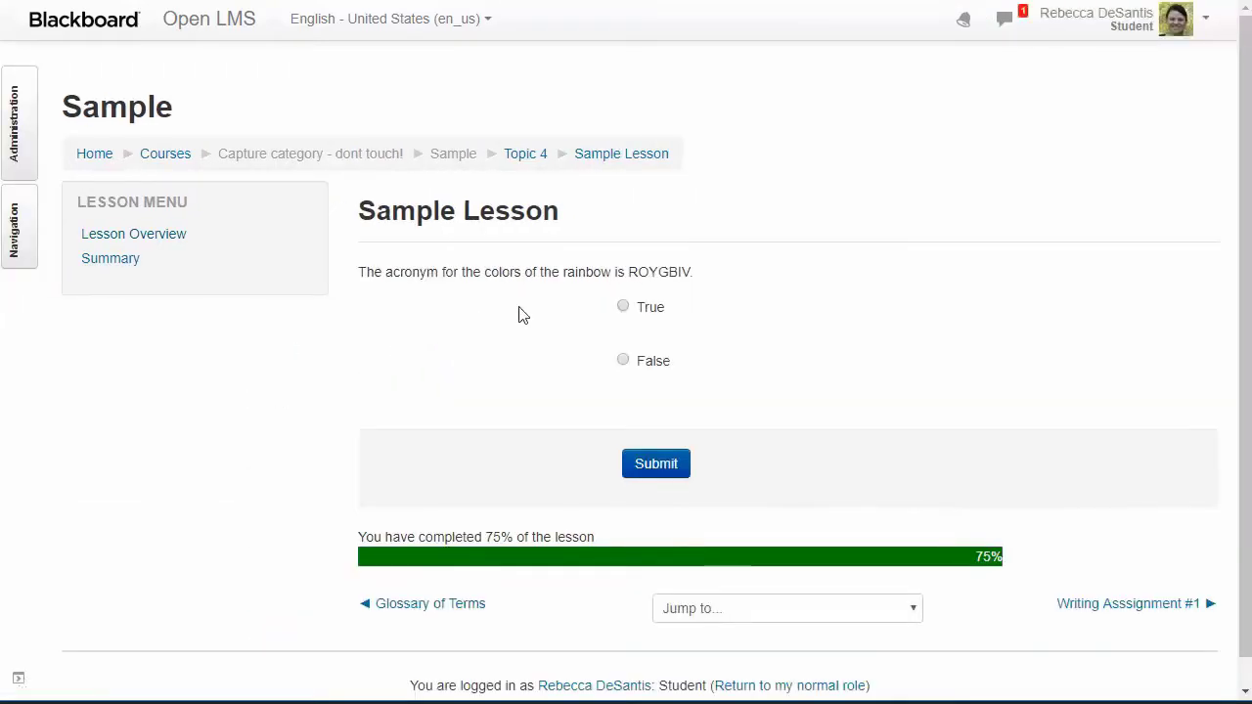
click(623, 307)
click(668, 472)
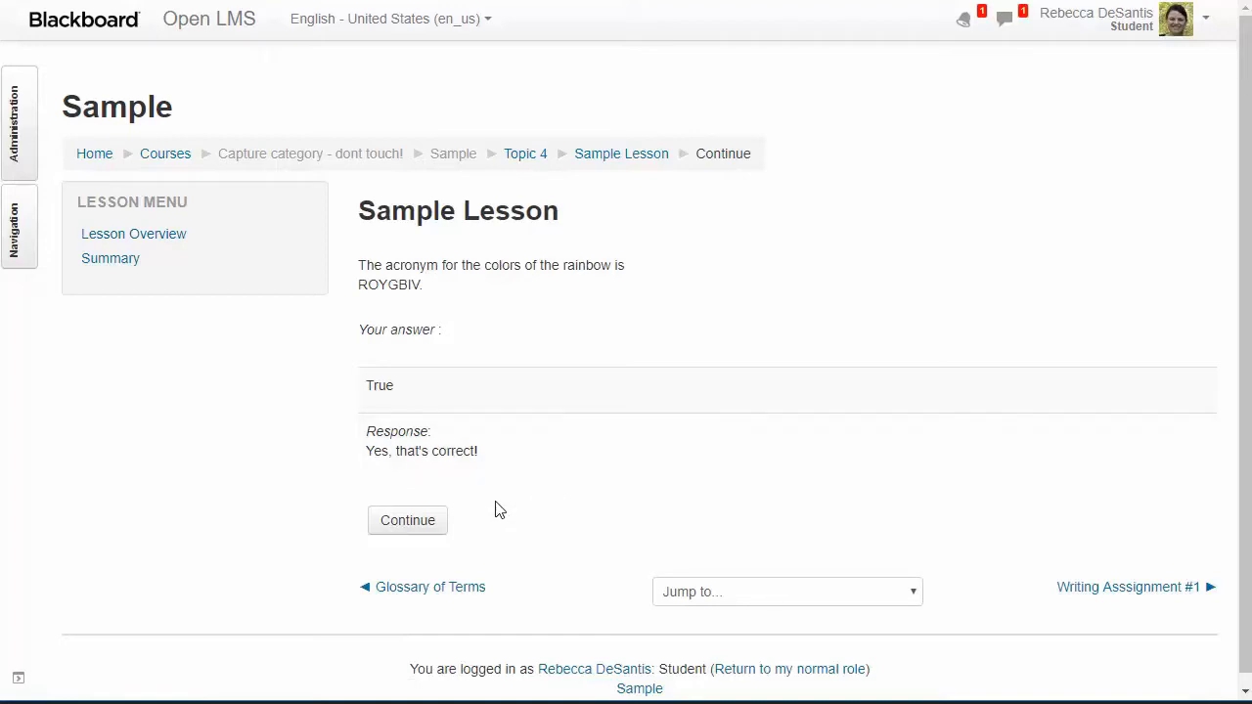
click(408, 521)
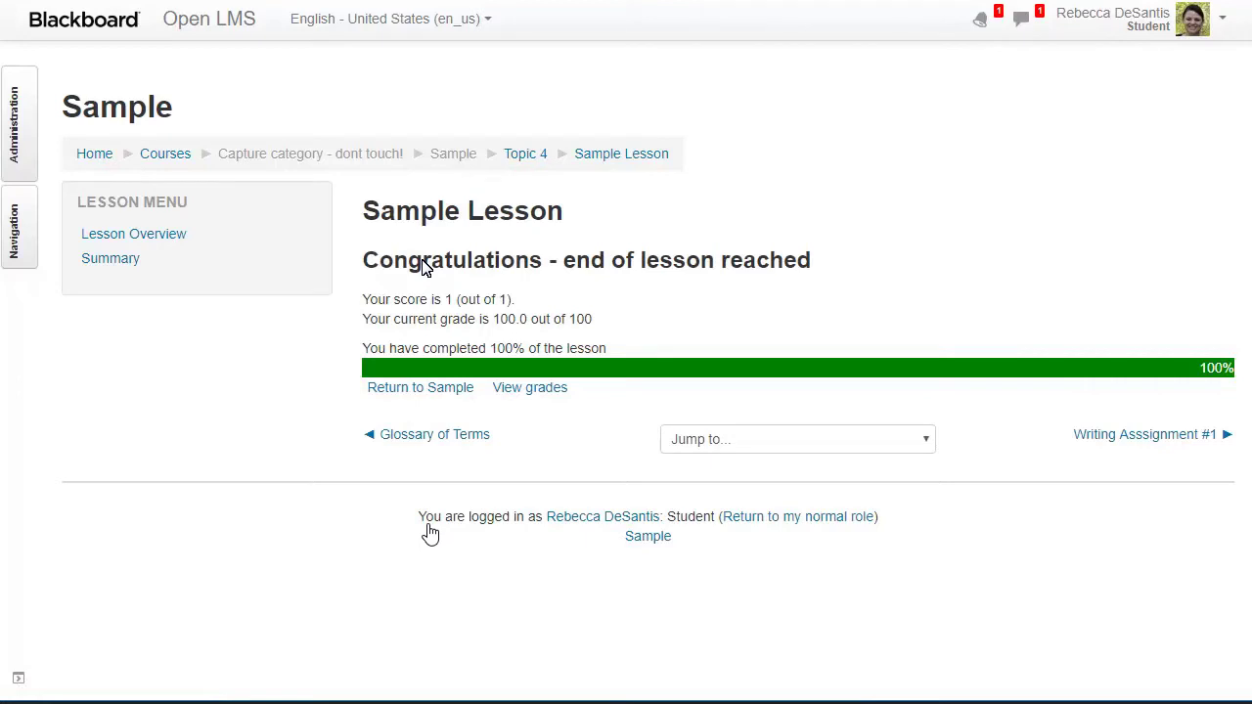
click(633, 159)
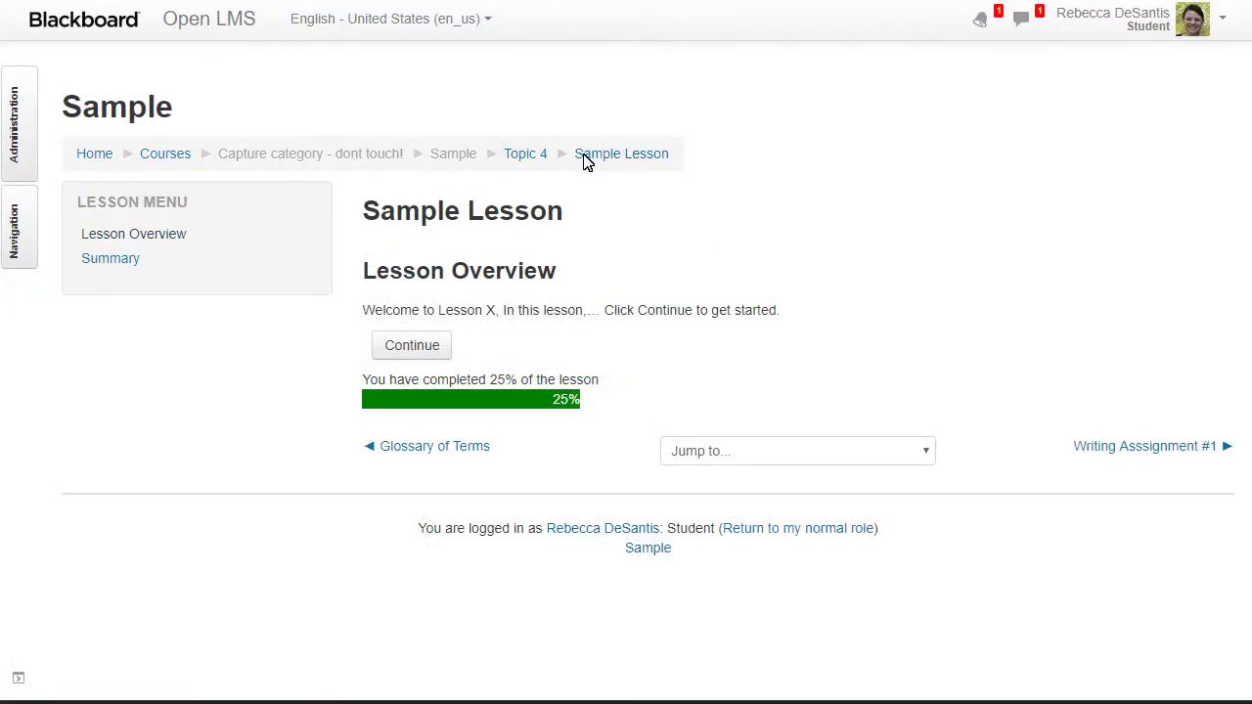
- Submit False for the Knowledge Check and continue past the feedback to Additional Content
click(409, 350)
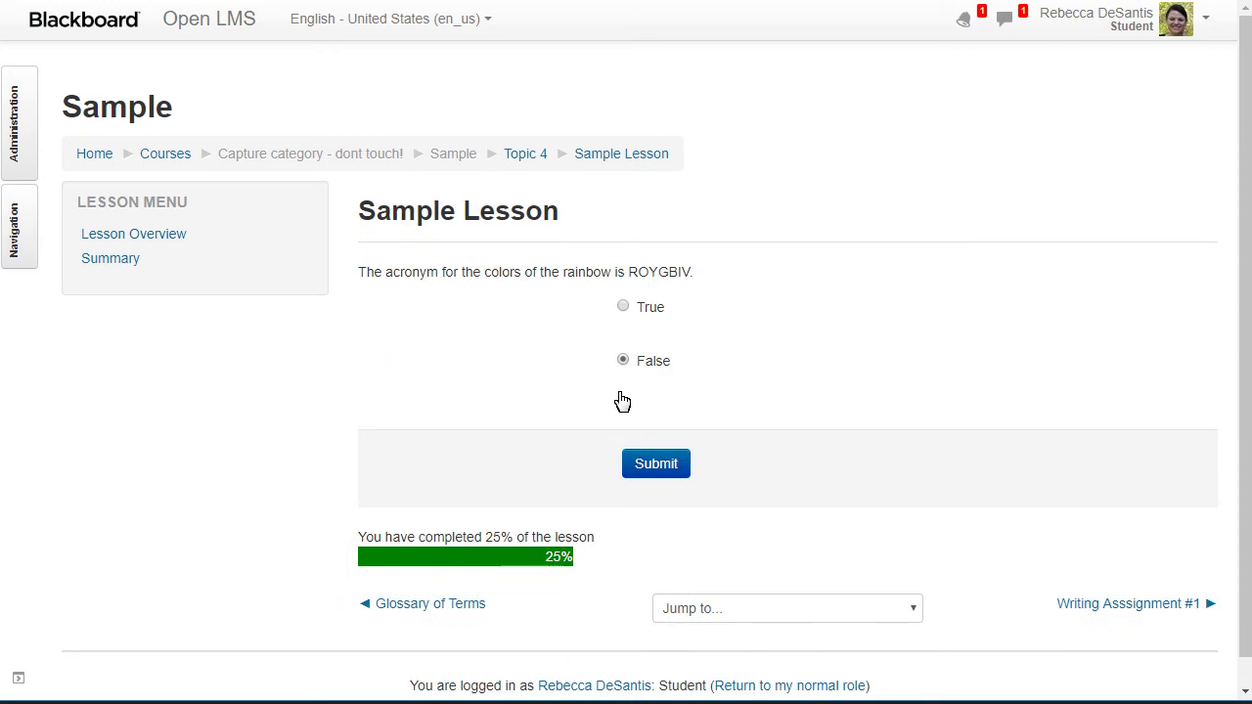
click(657, 466)
click(624, 360)
click(652, 464)
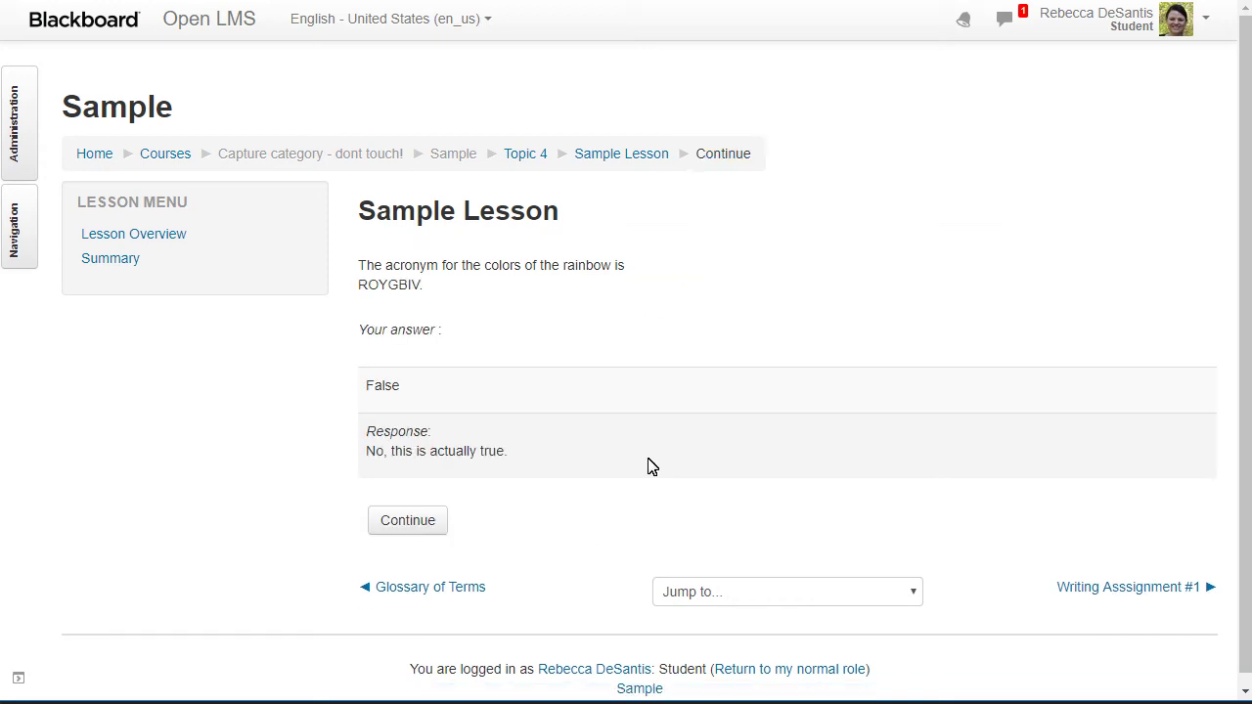
click(403, 523)
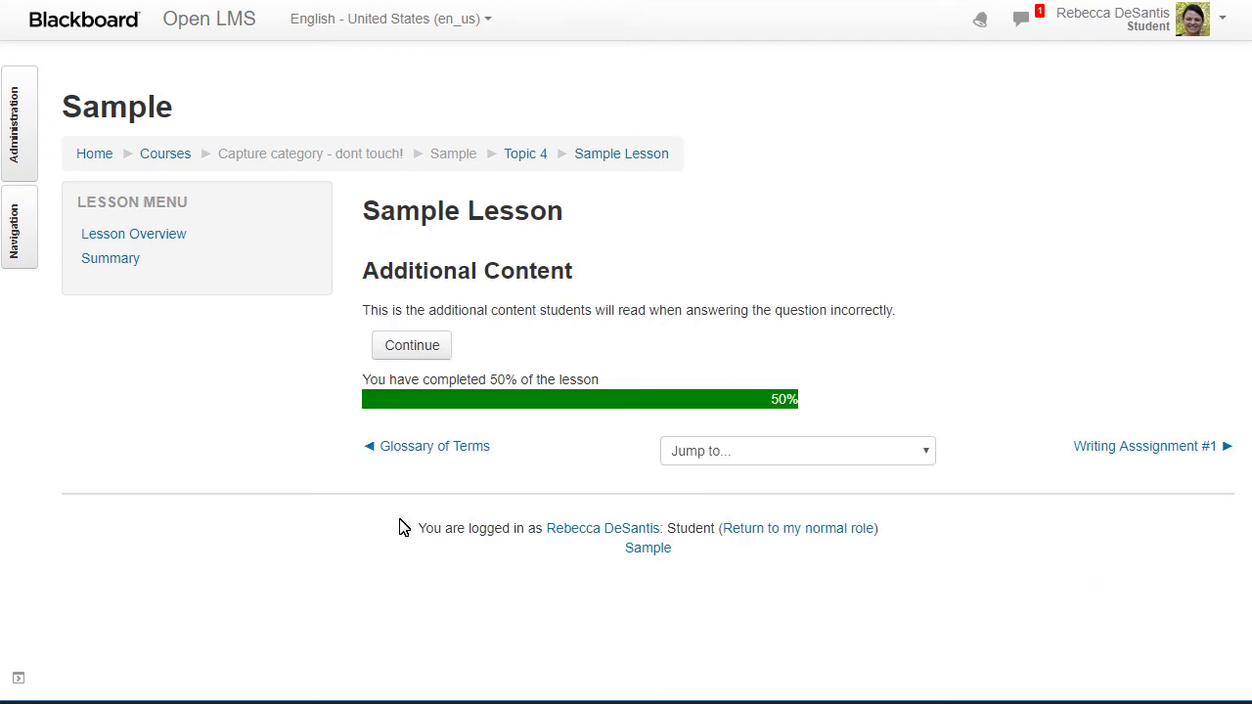